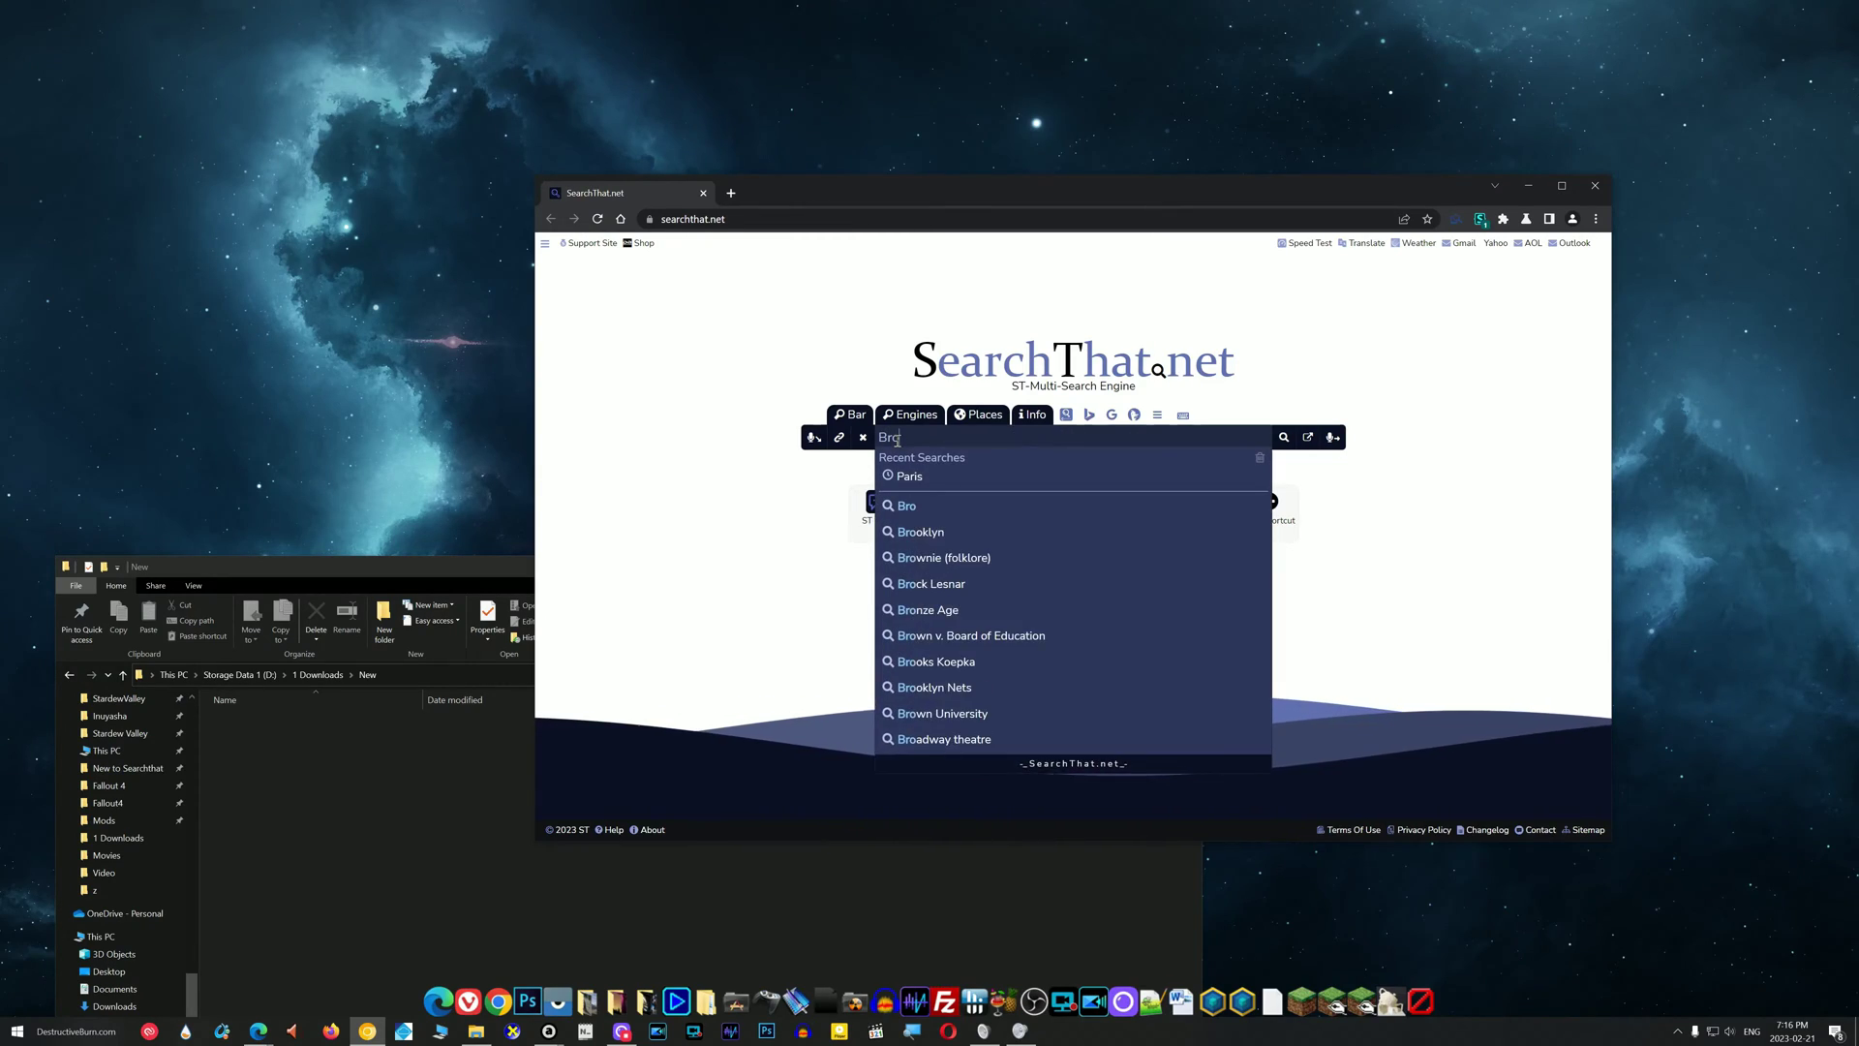
- Search the web for BrosTrend and open the manufacturer's Download Center page
type("rend")
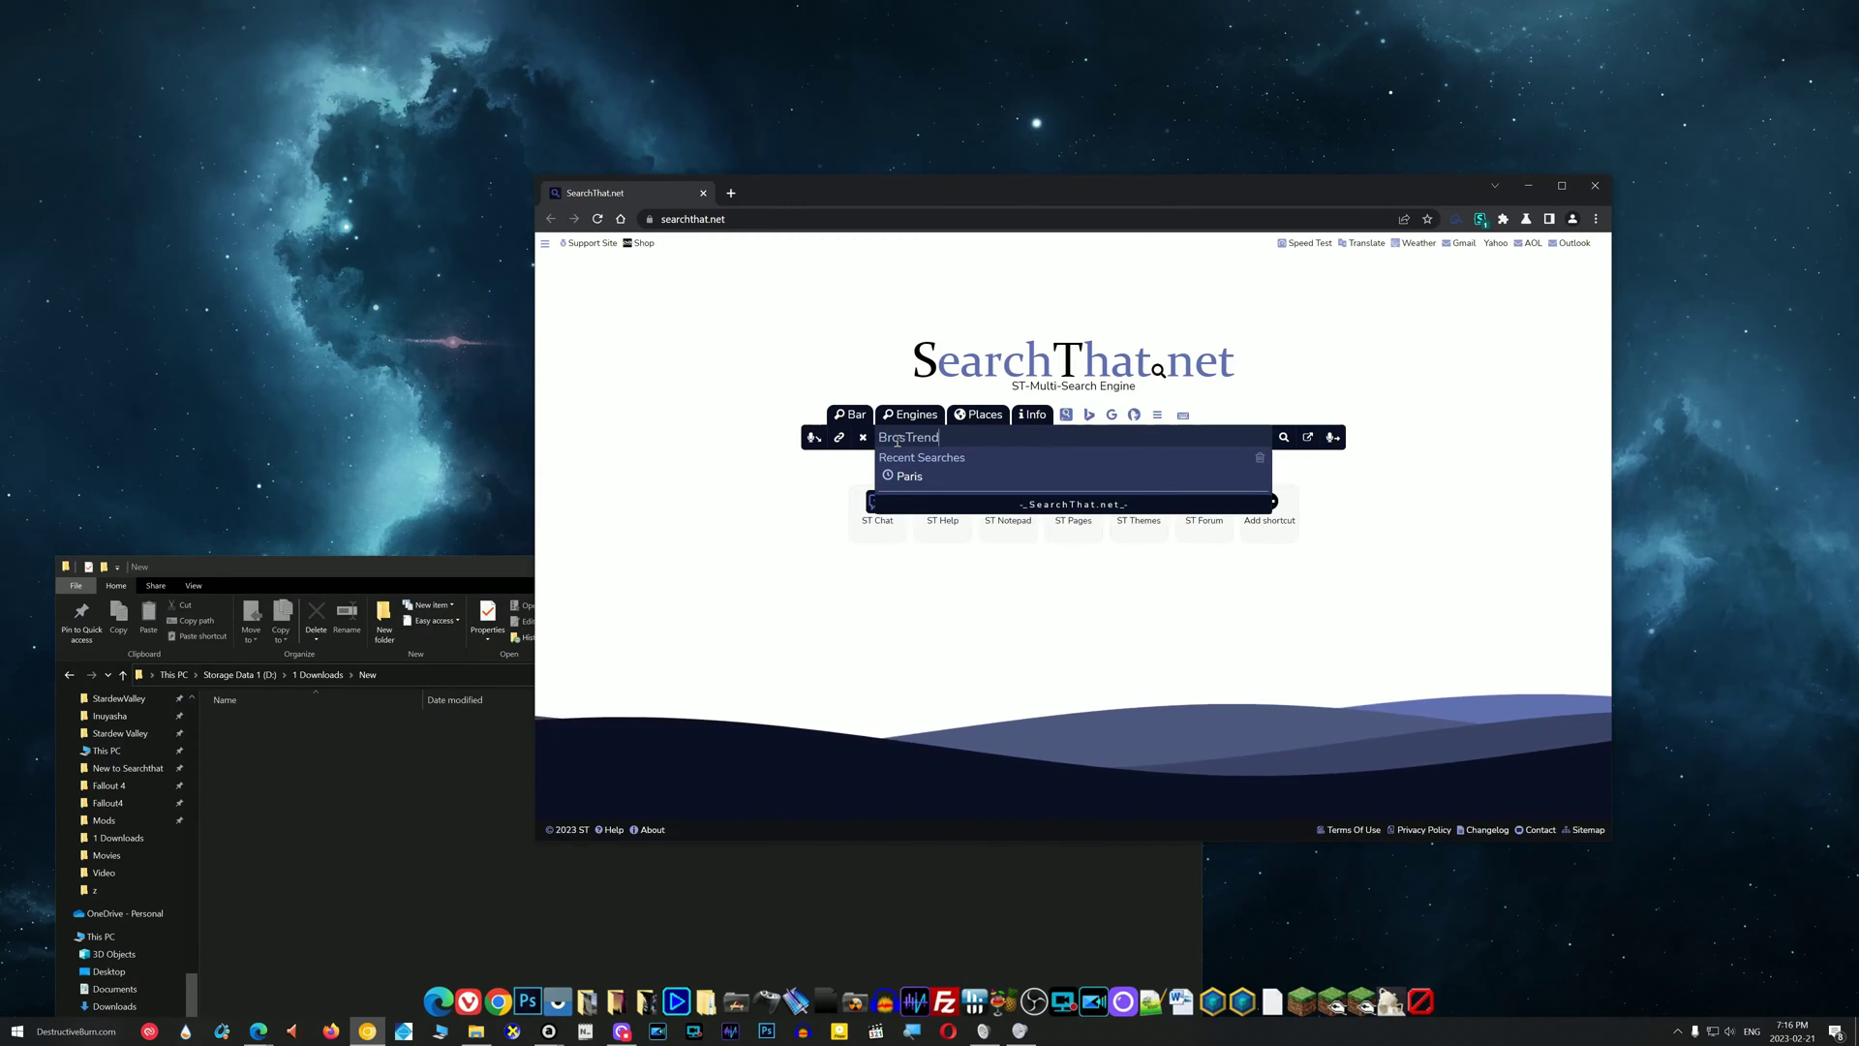
key("Return")
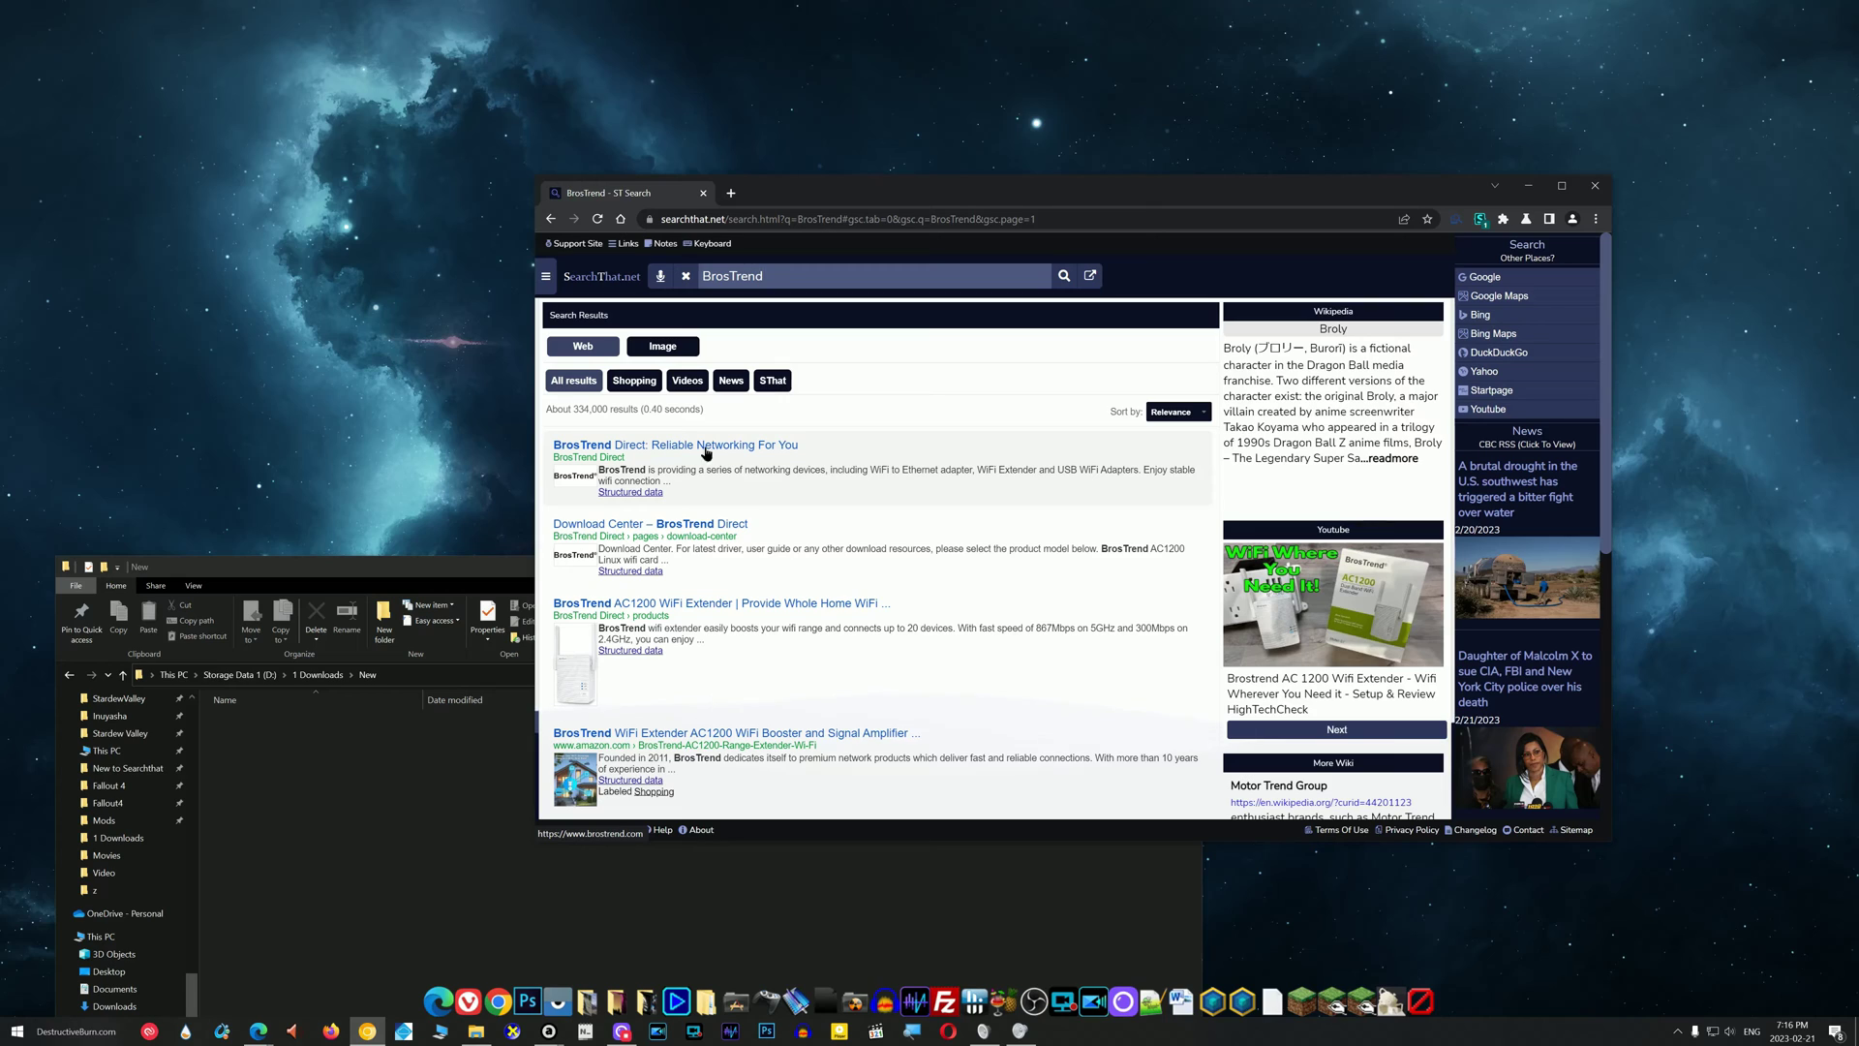
left_click(705, 448)
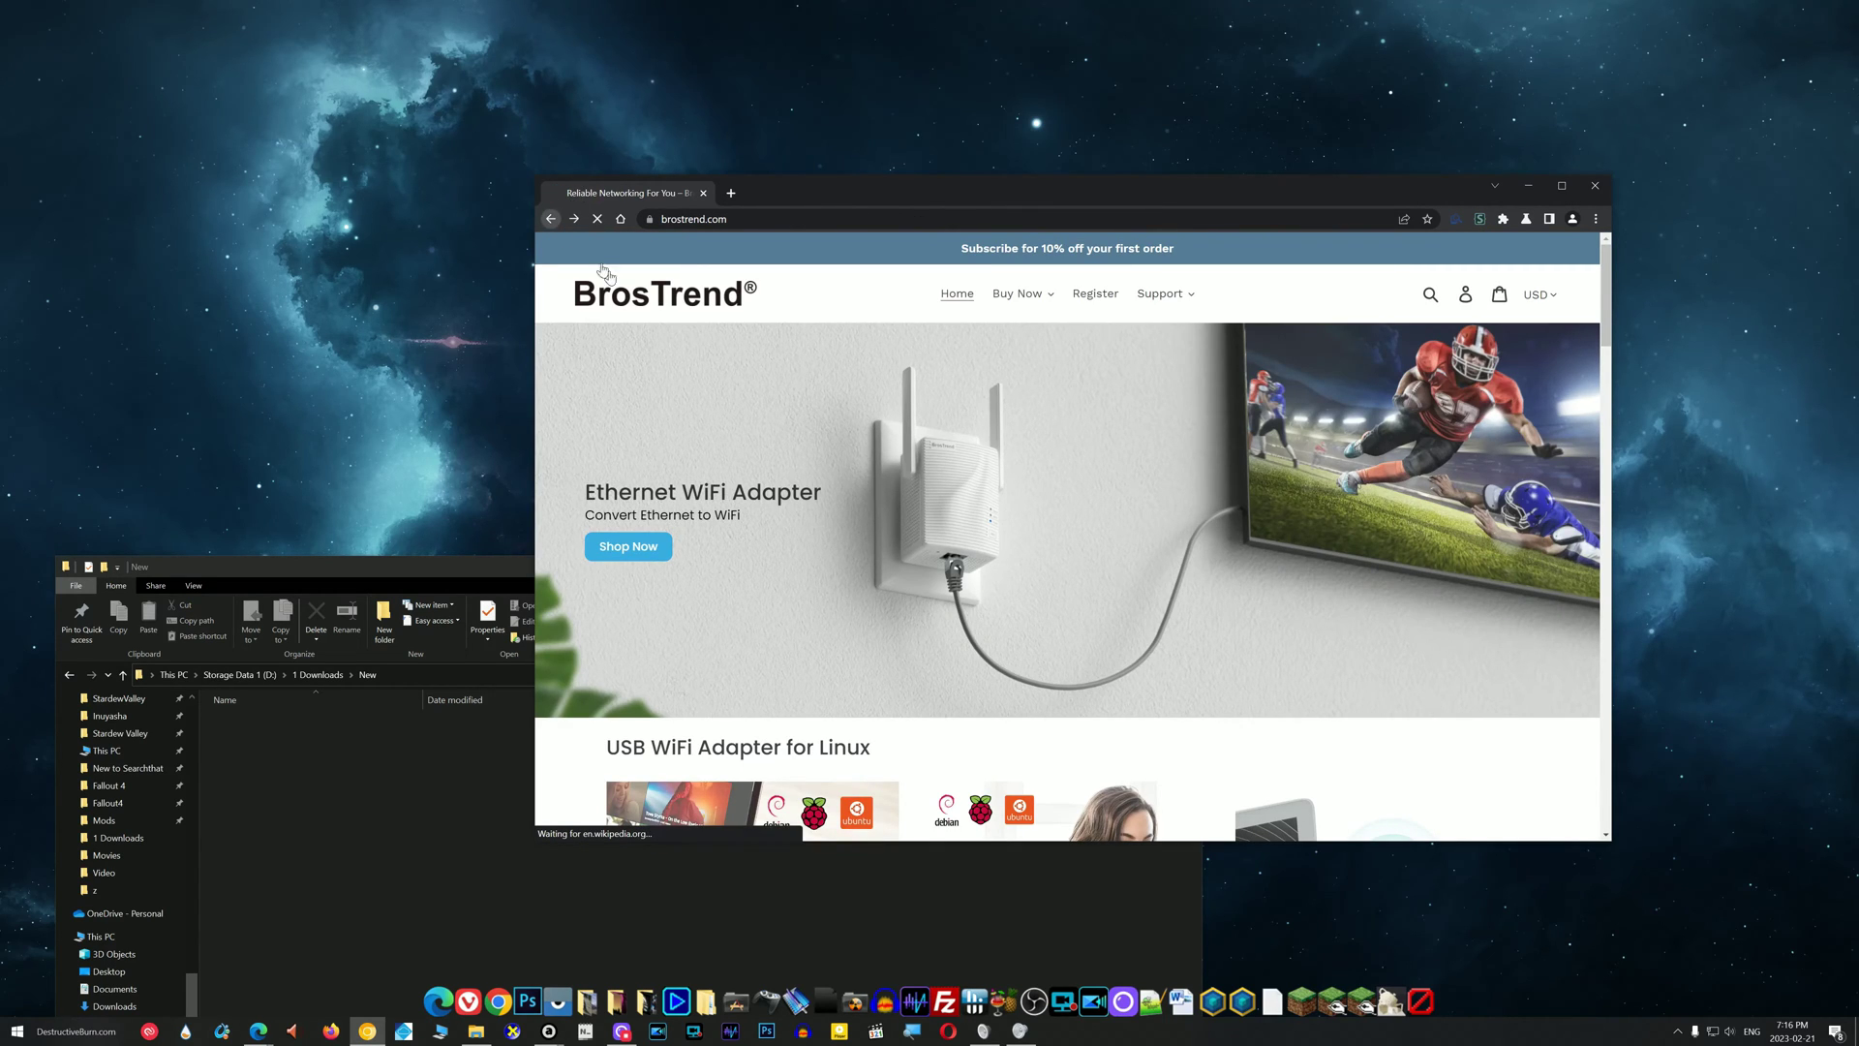
key("alt+Left")
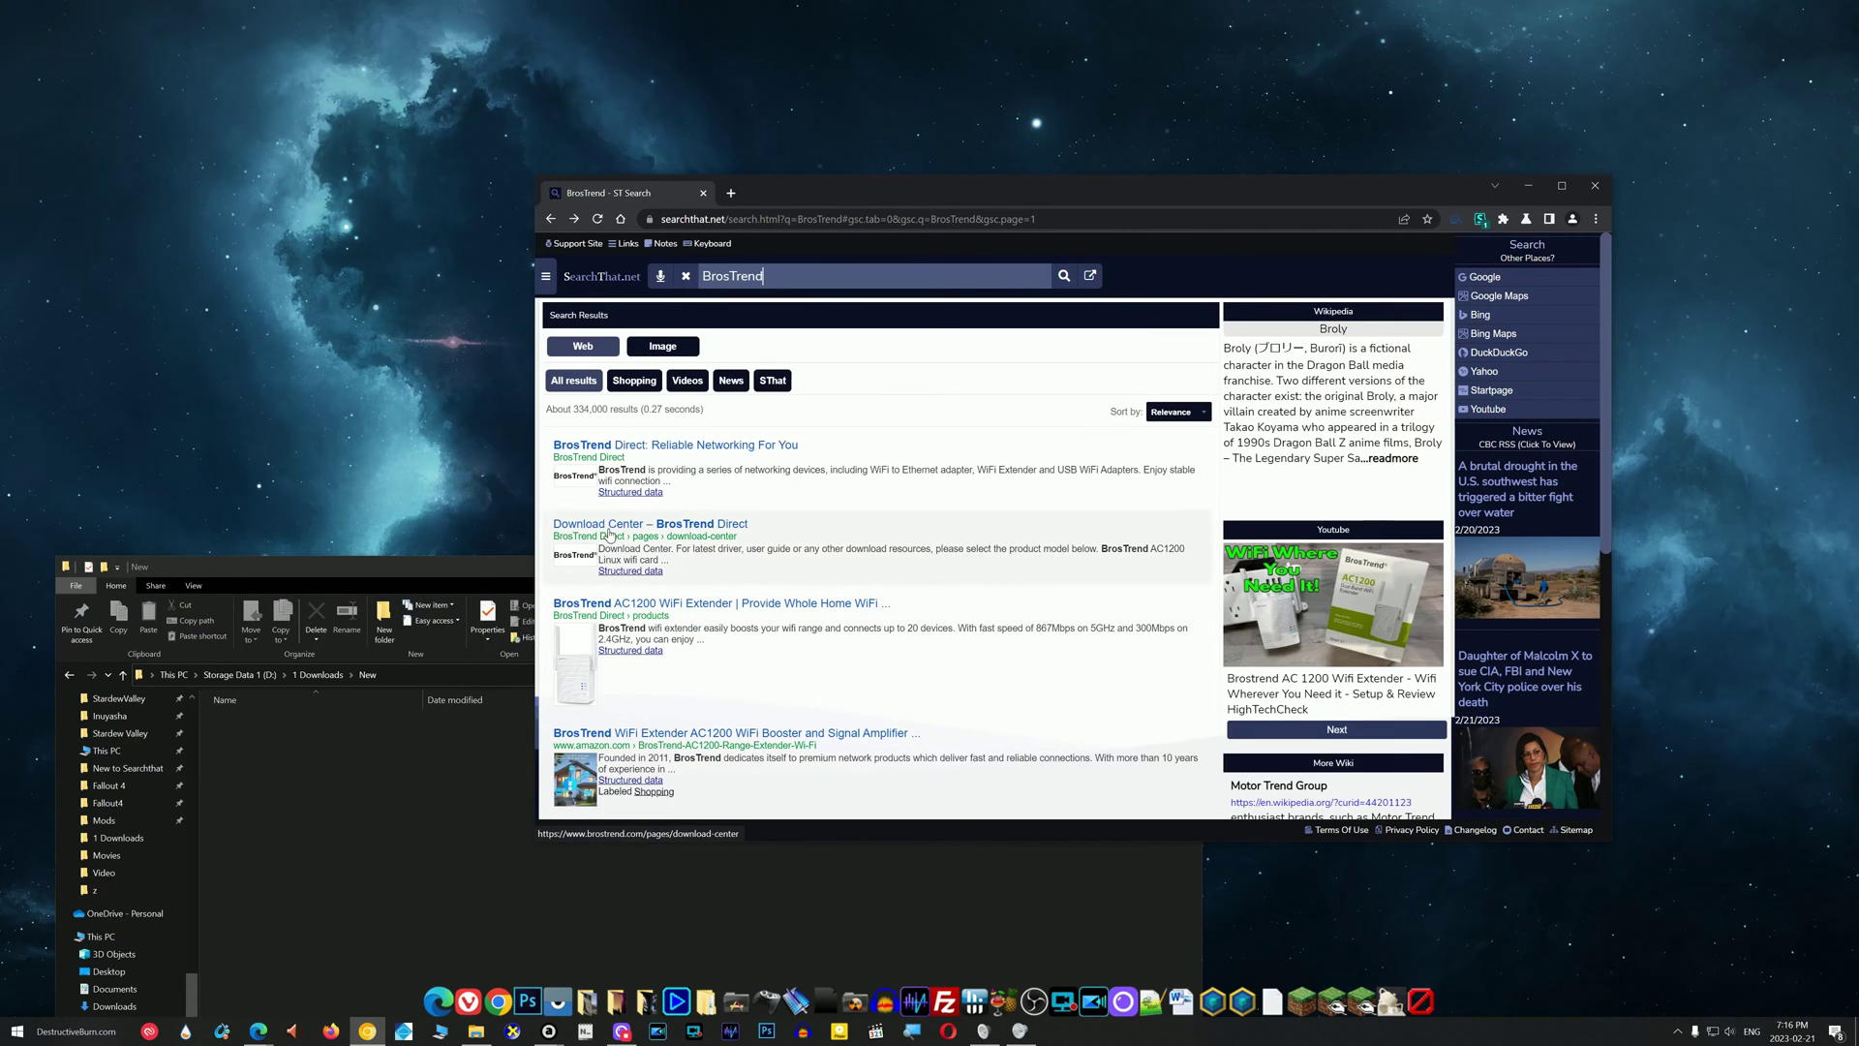
left_click(607, 526)
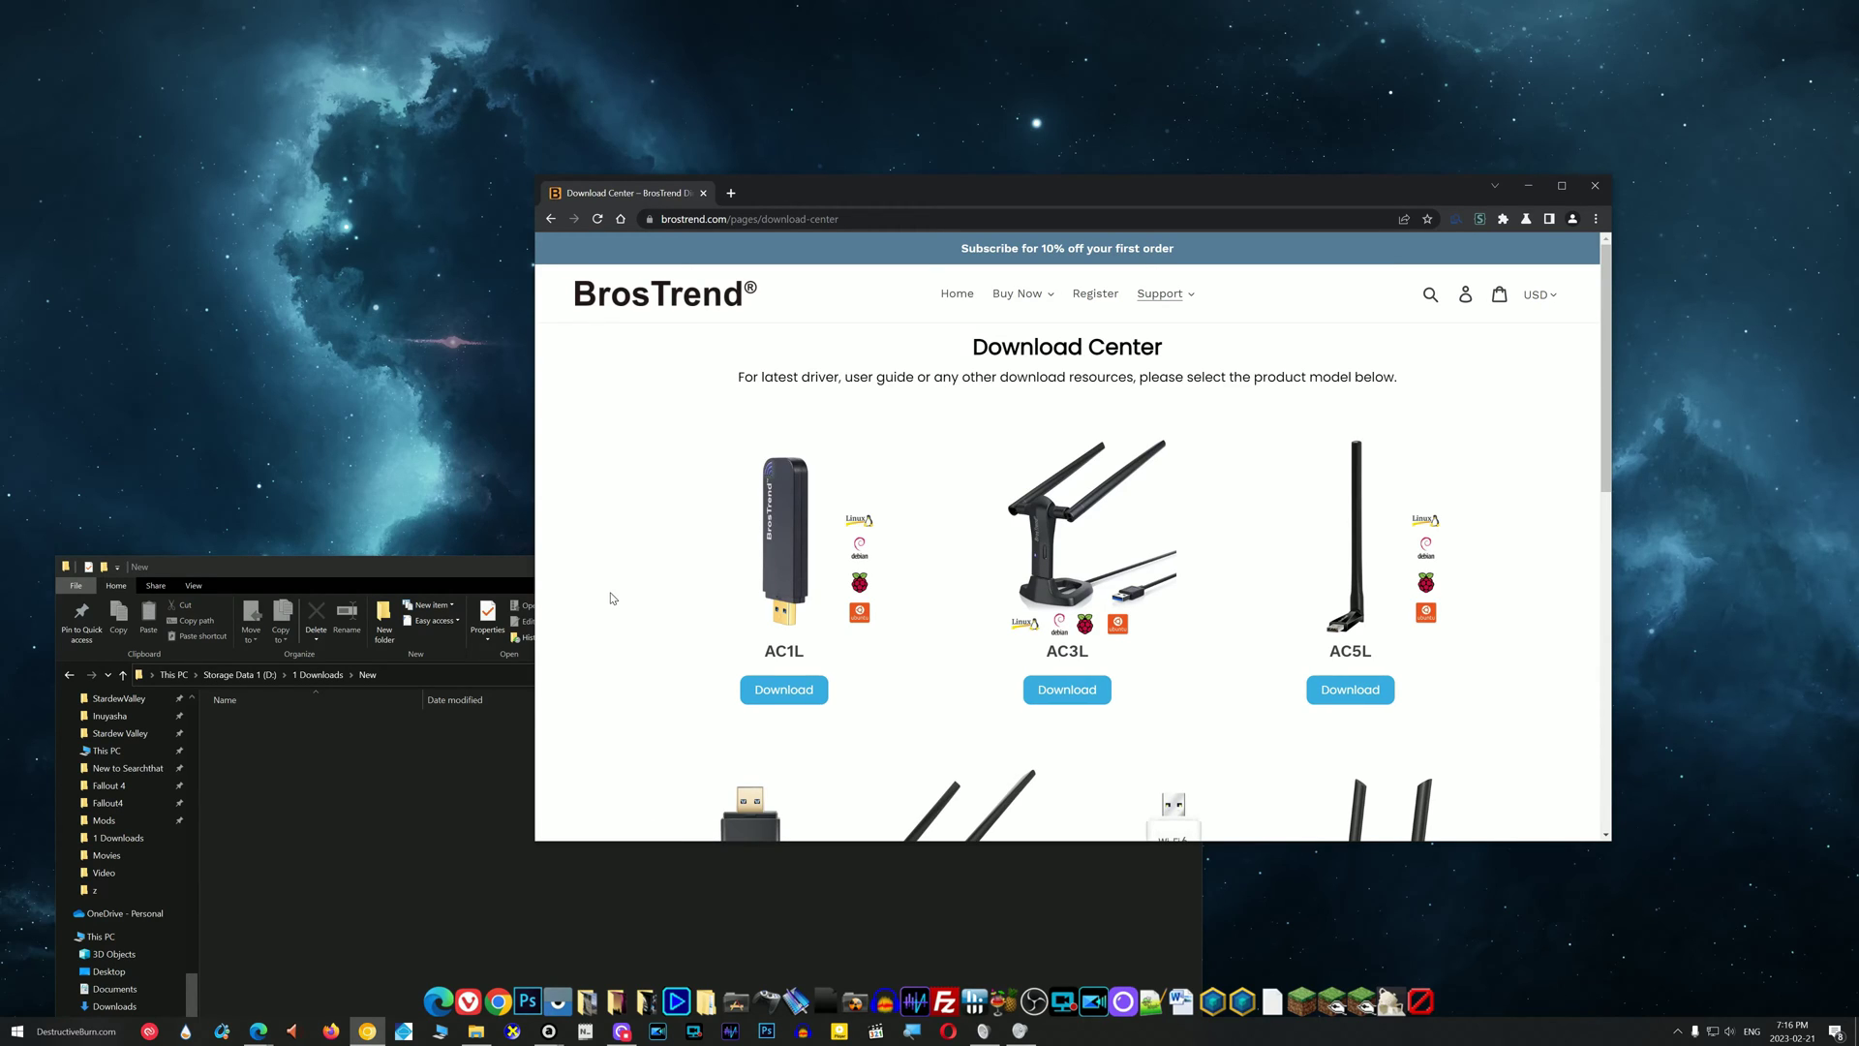
- Open the AC3 adapter's download page and download the driver for Windows 10/8.1/8/7
scroll(610, 599, "down", 5)
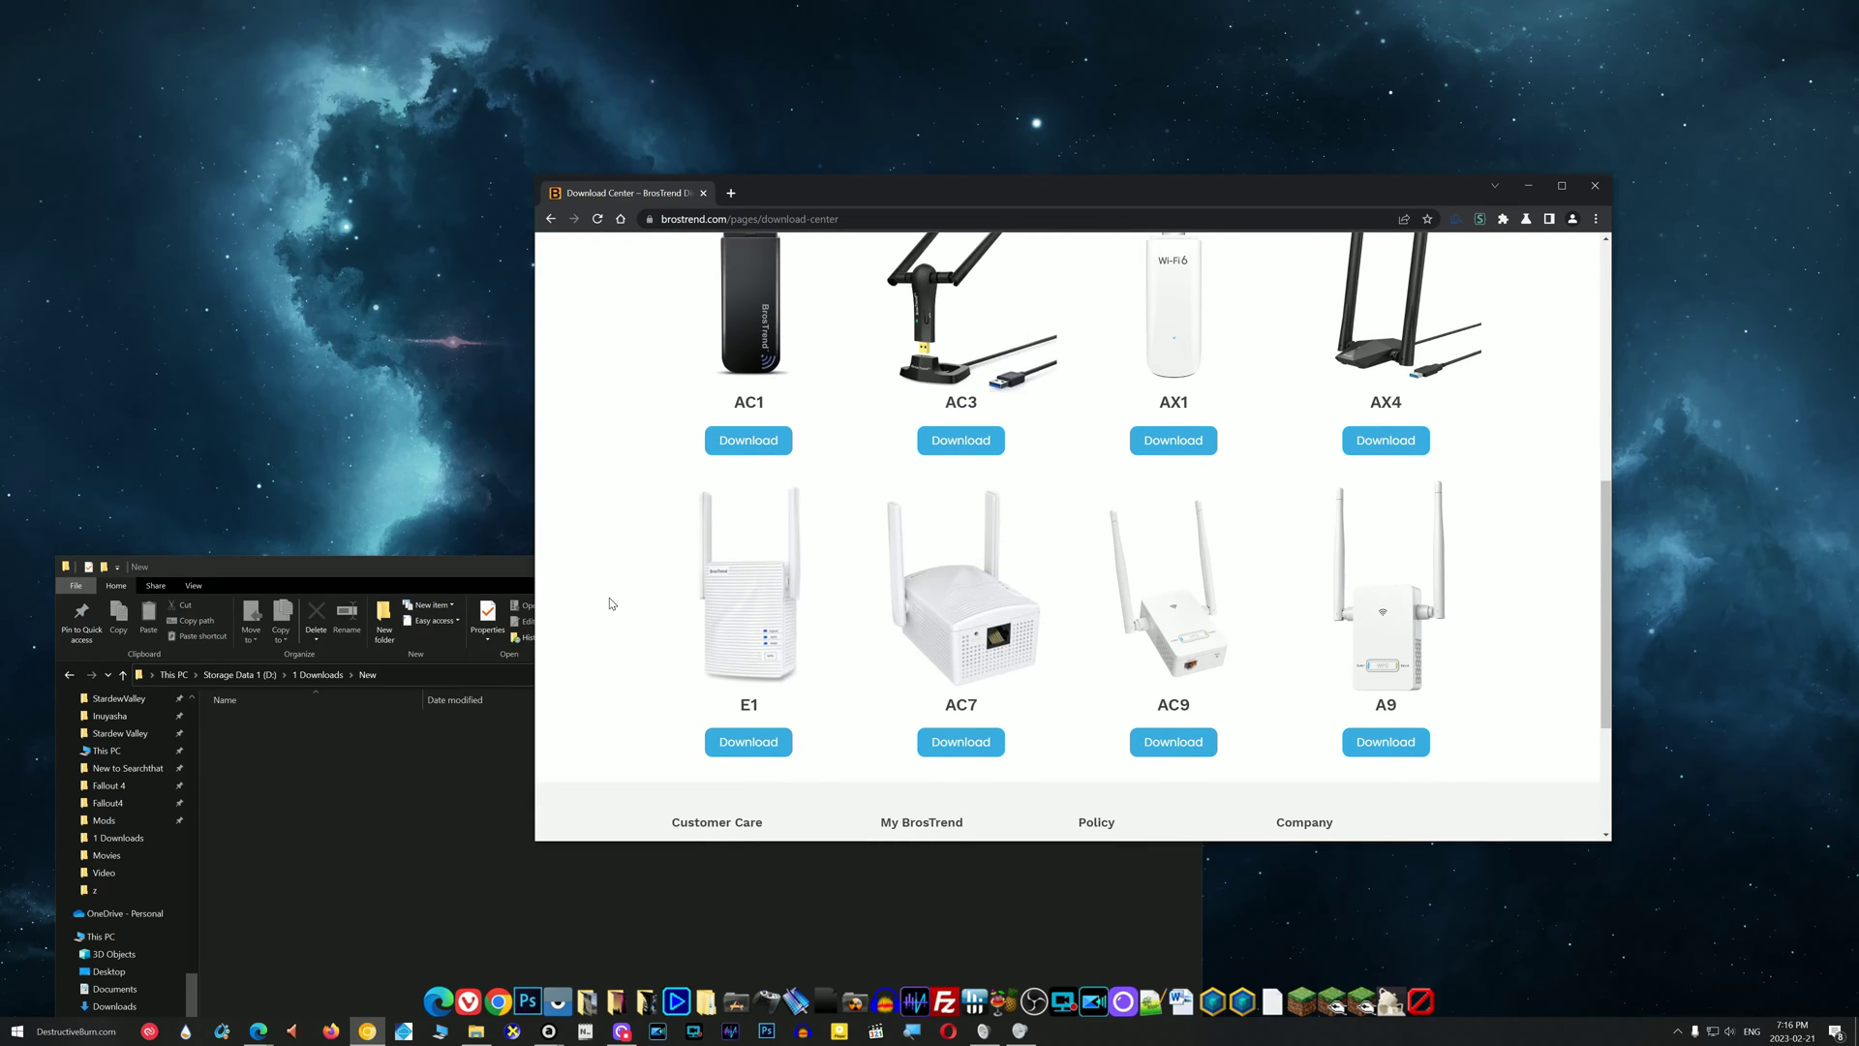
scroll(610, 604, "up", 2)
left_click(961, 584)
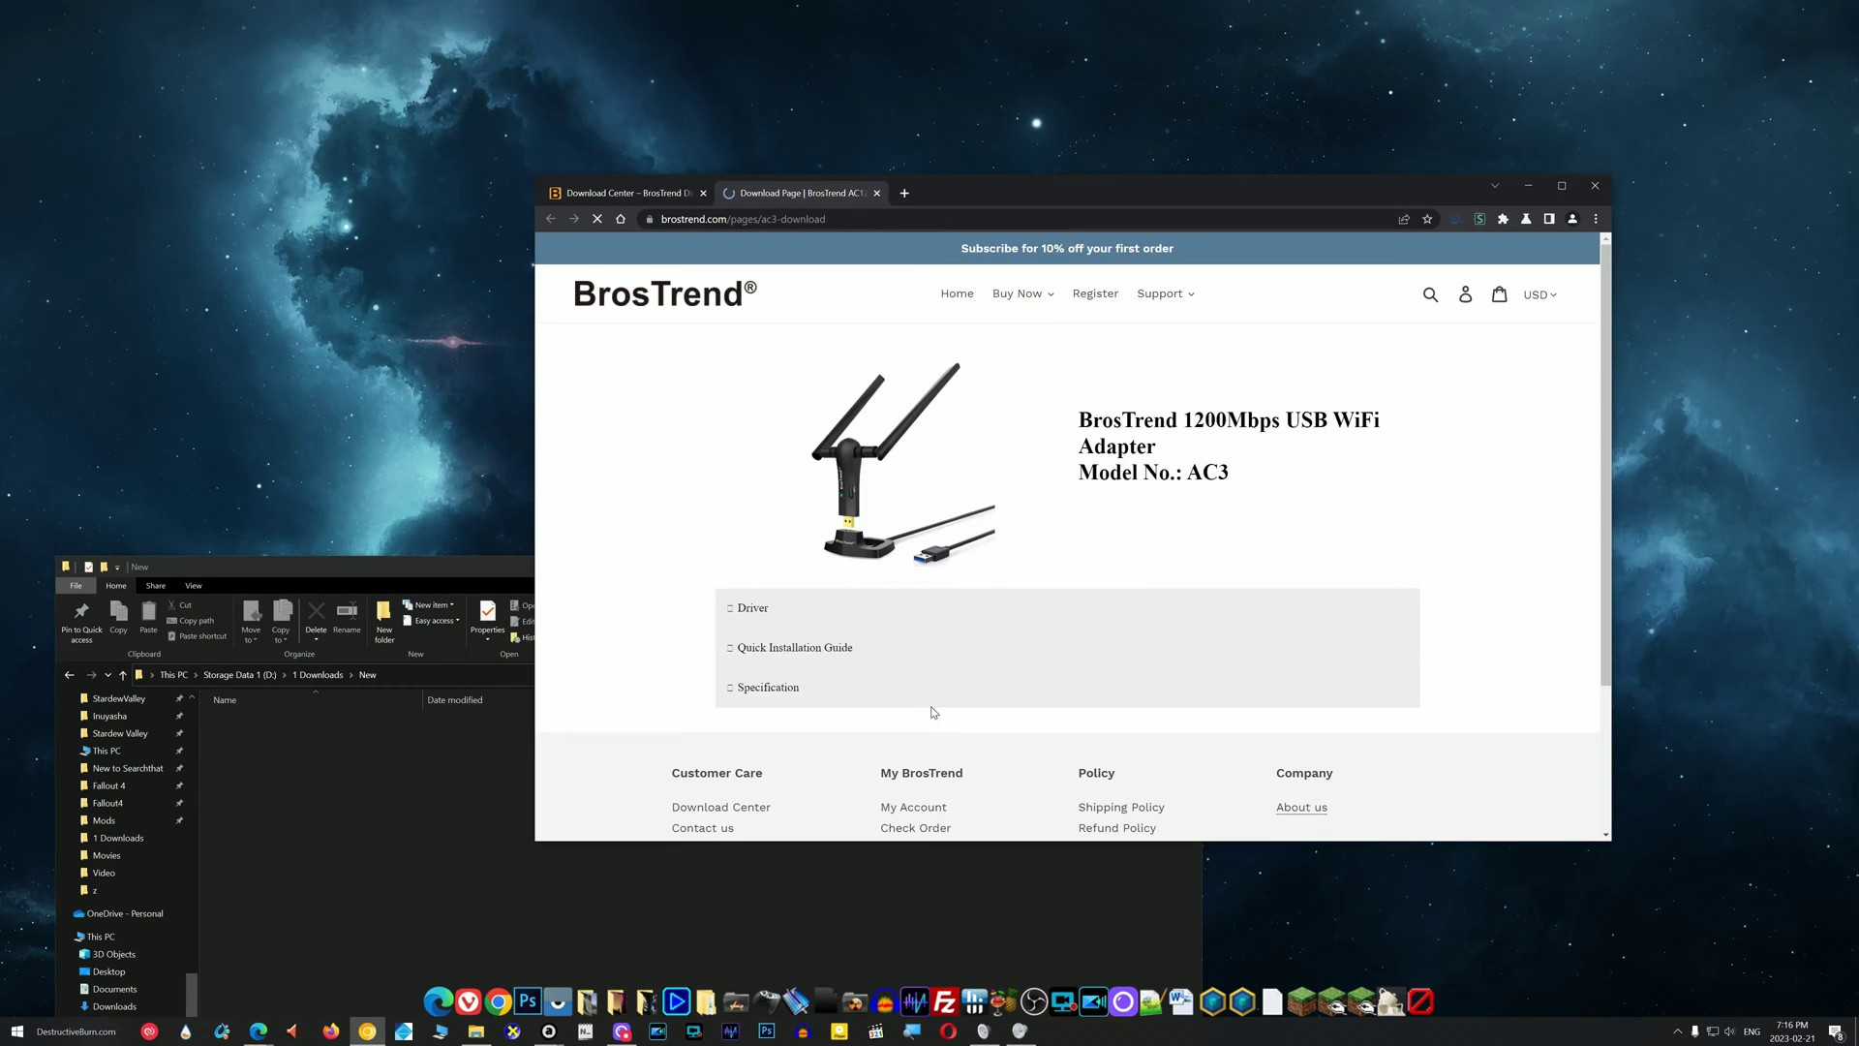
left_click(758, 615)
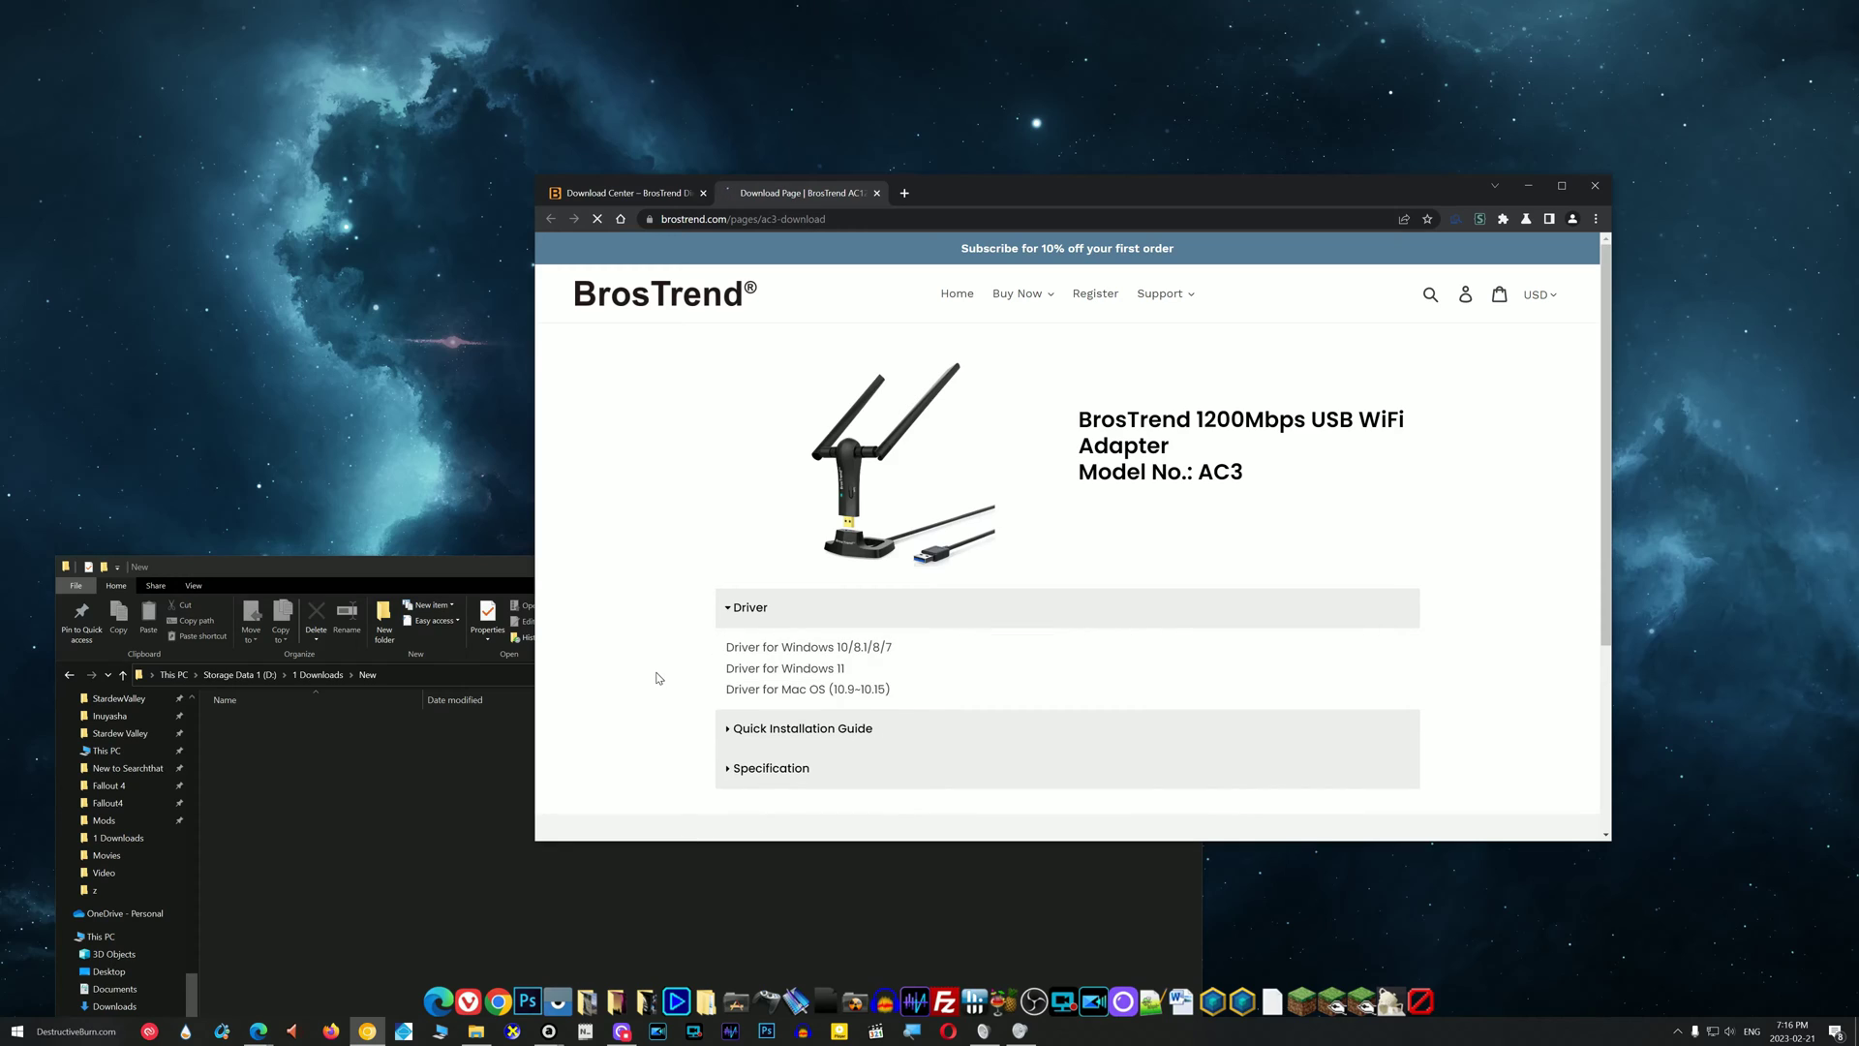
left_click(830, 644)
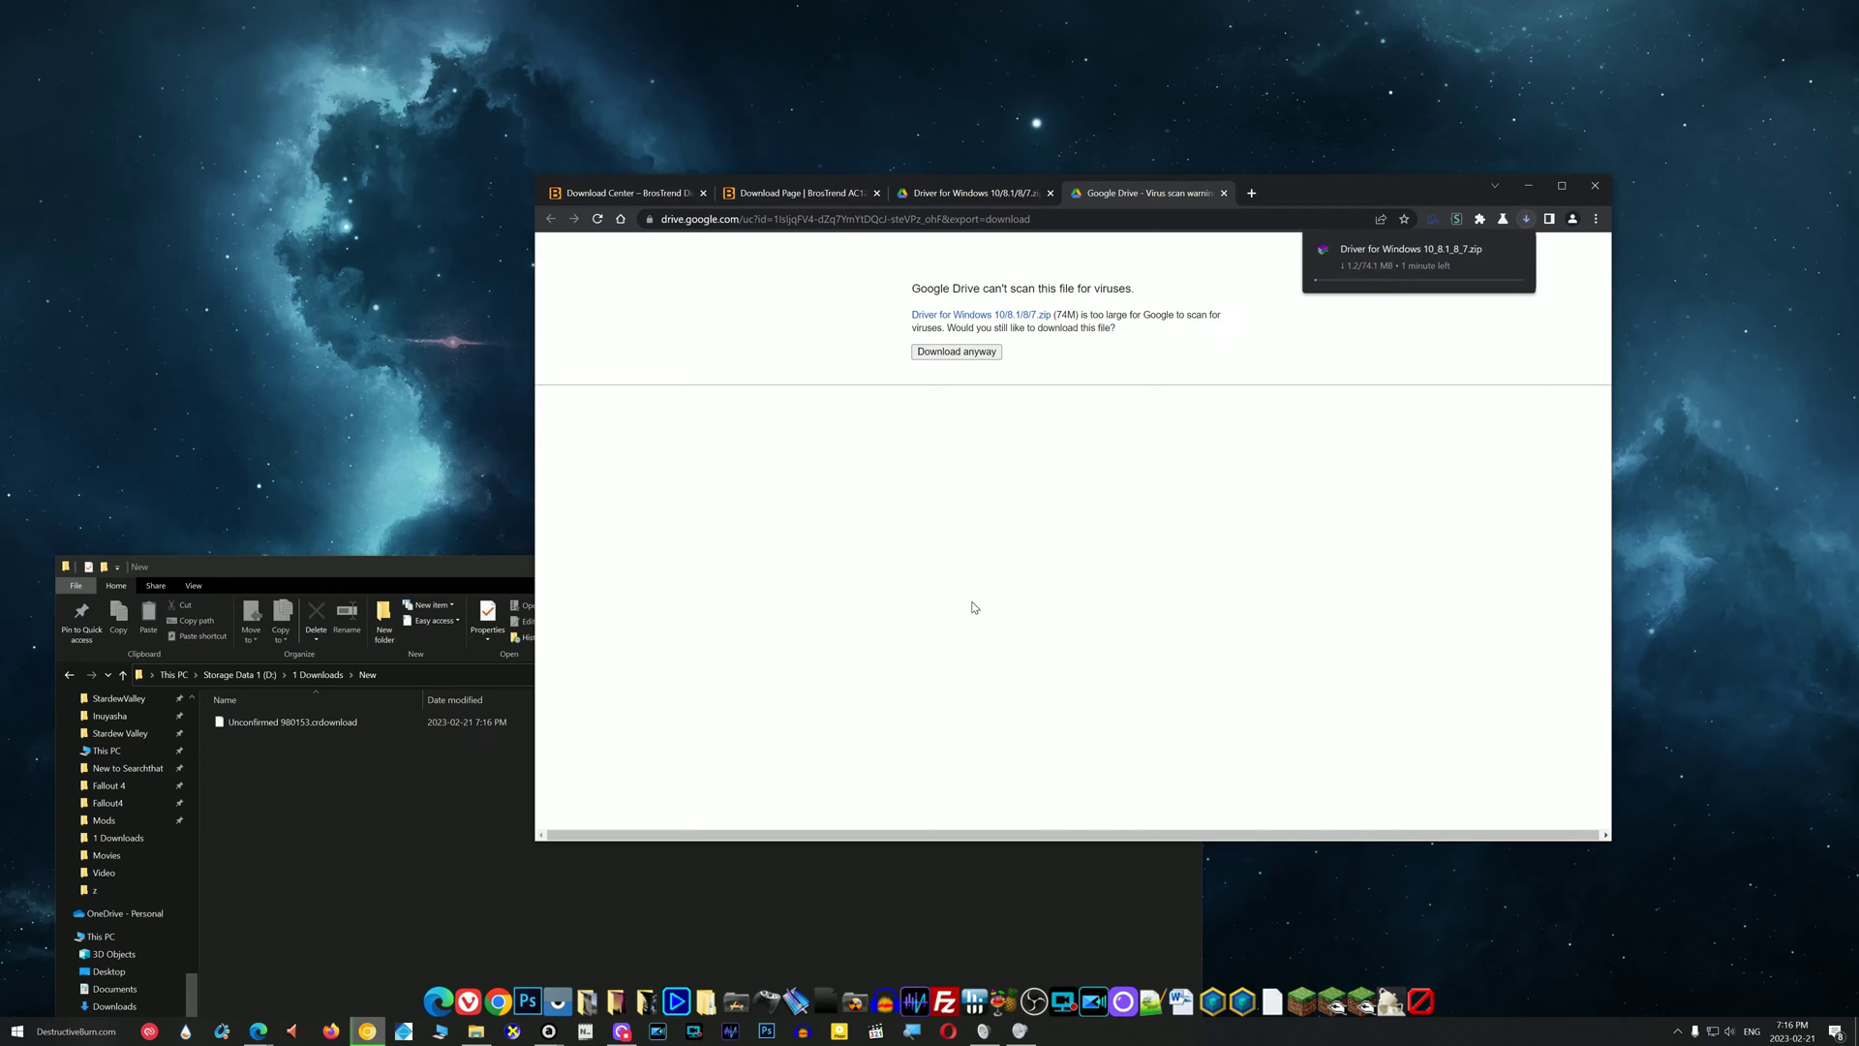
- Extract the Windows folder from Driver for Windows 10_8.1_8_7.zip into the New folder and close the archive
left_click(290, 786)
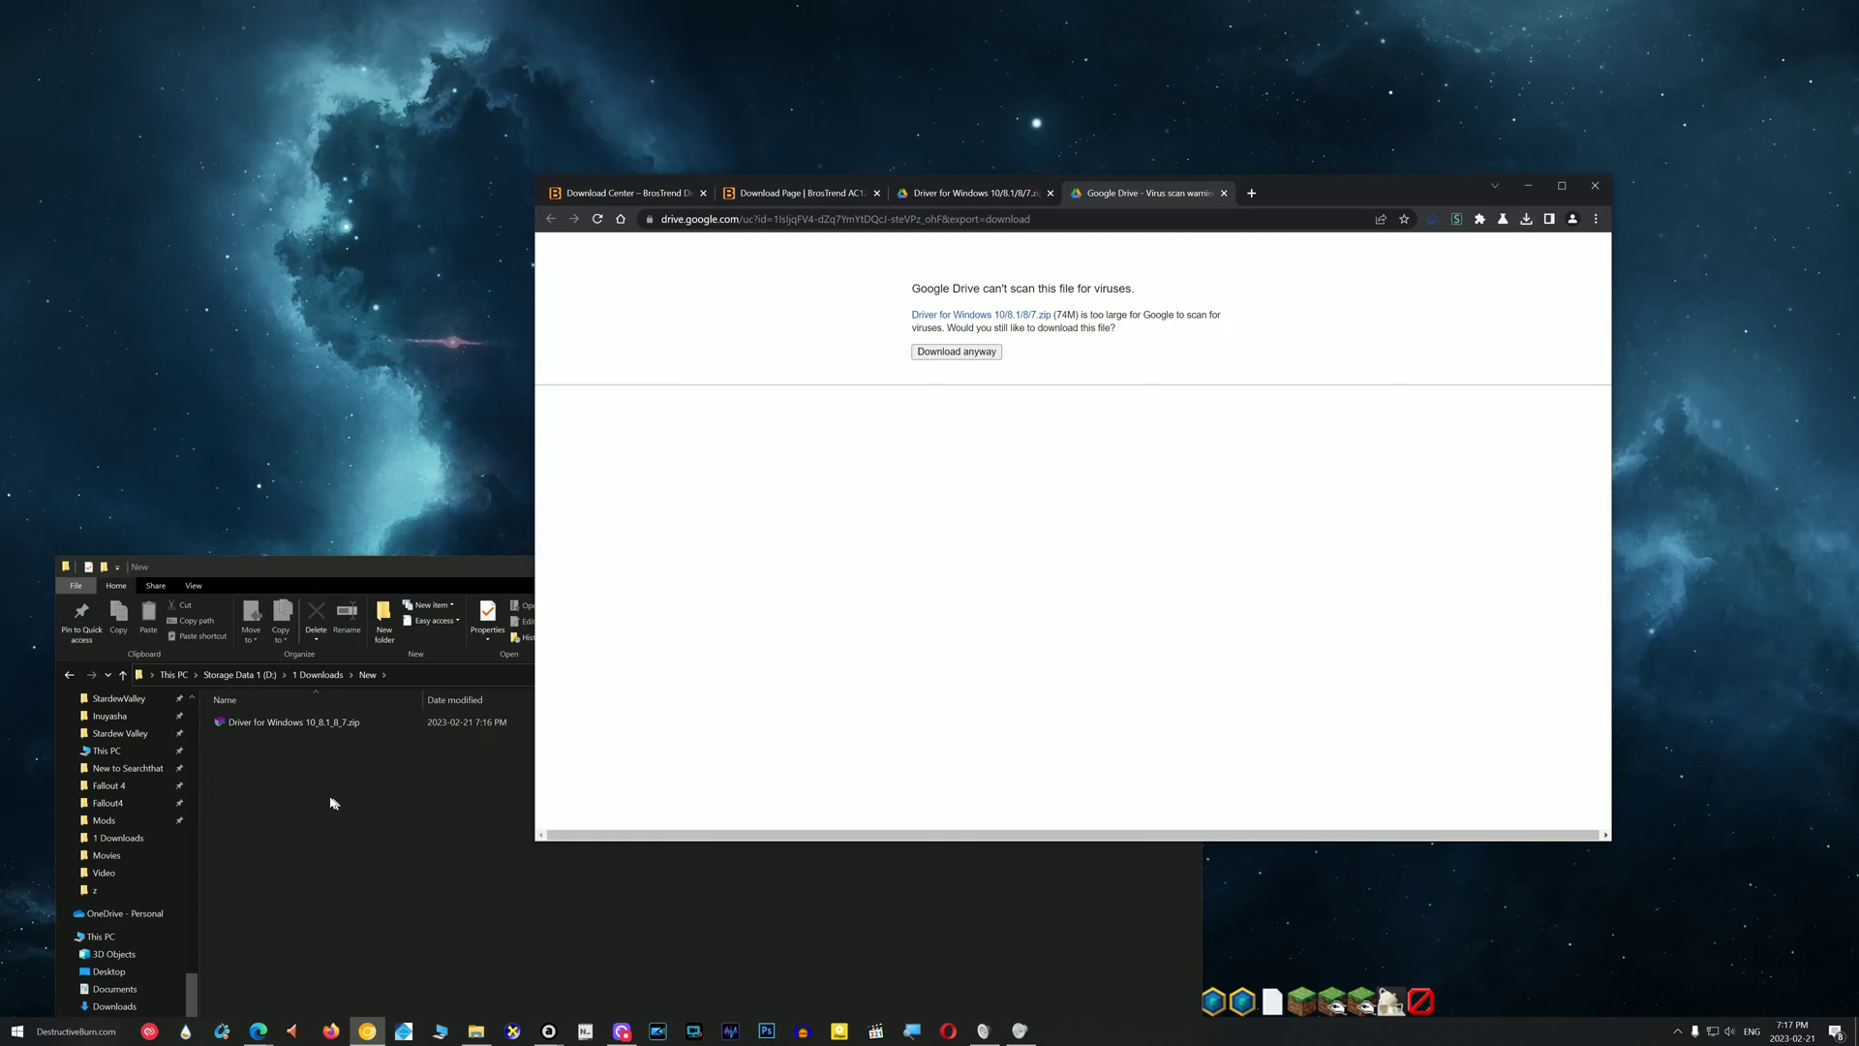
left_click(332, 796)
left_click(296, 723)
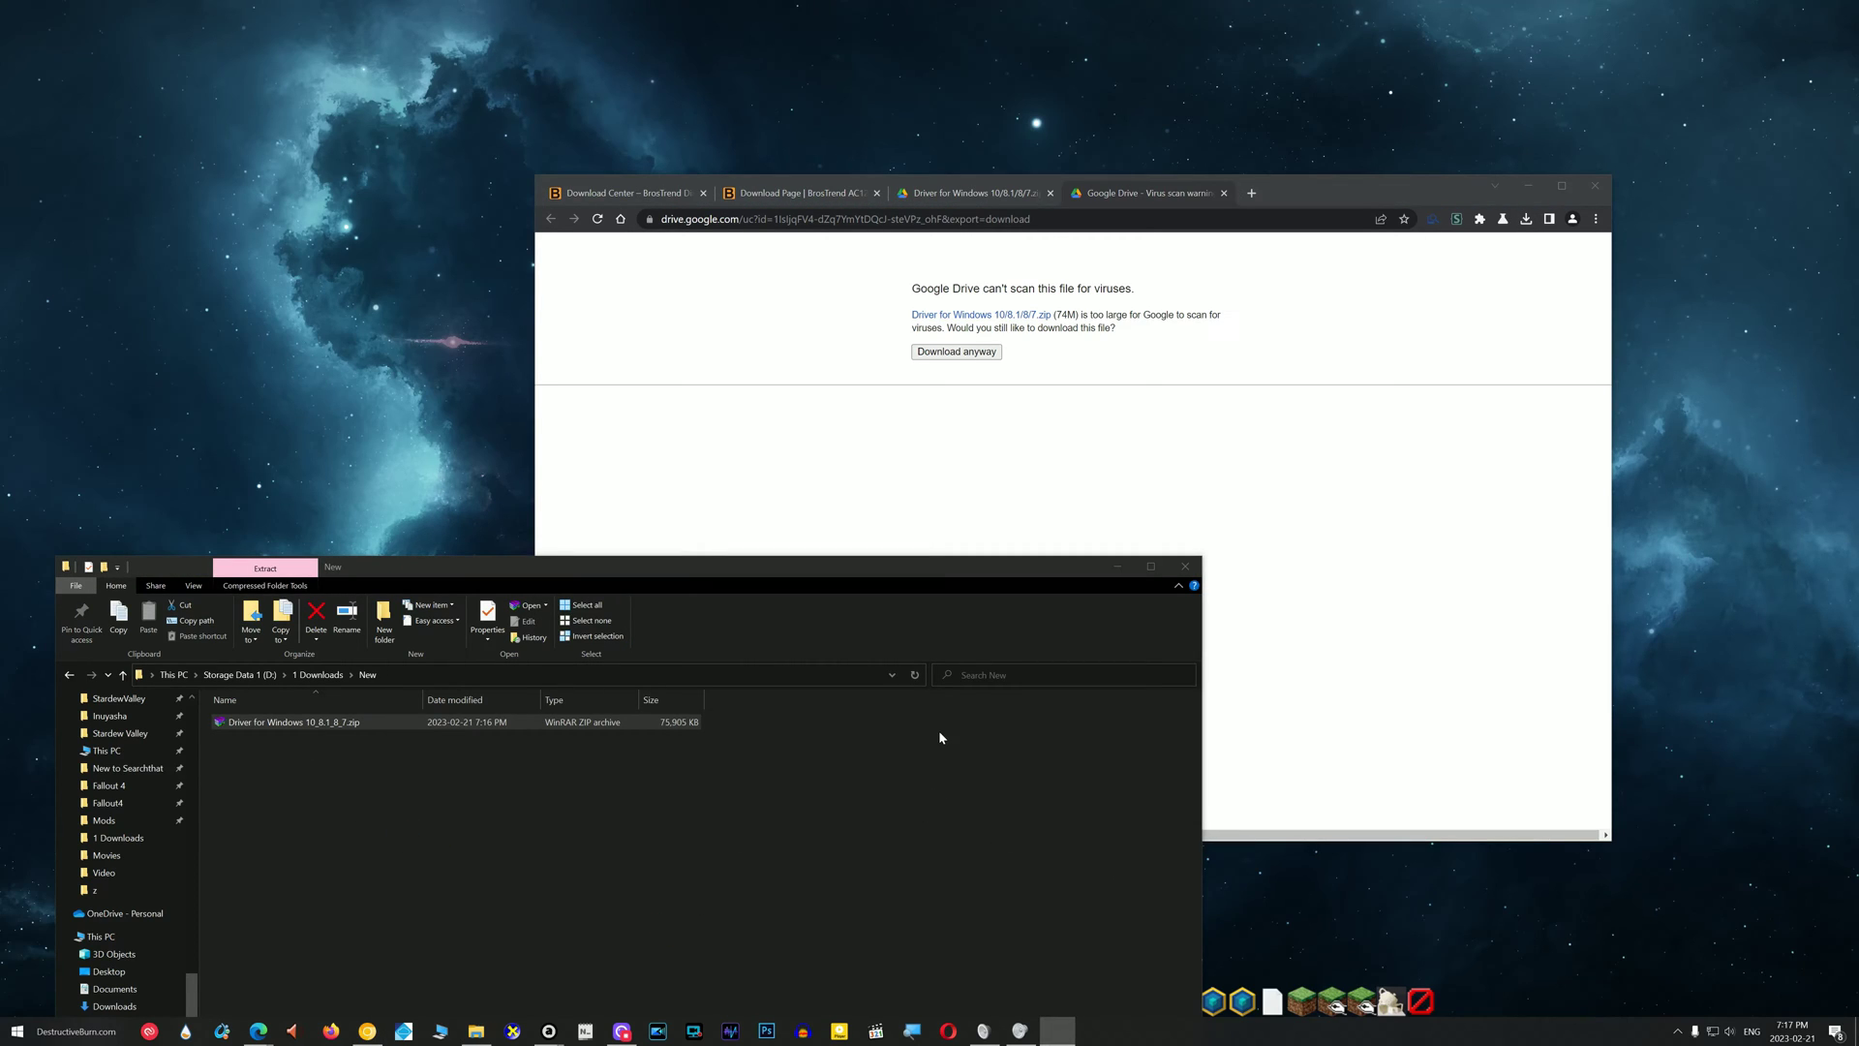
key("Return")
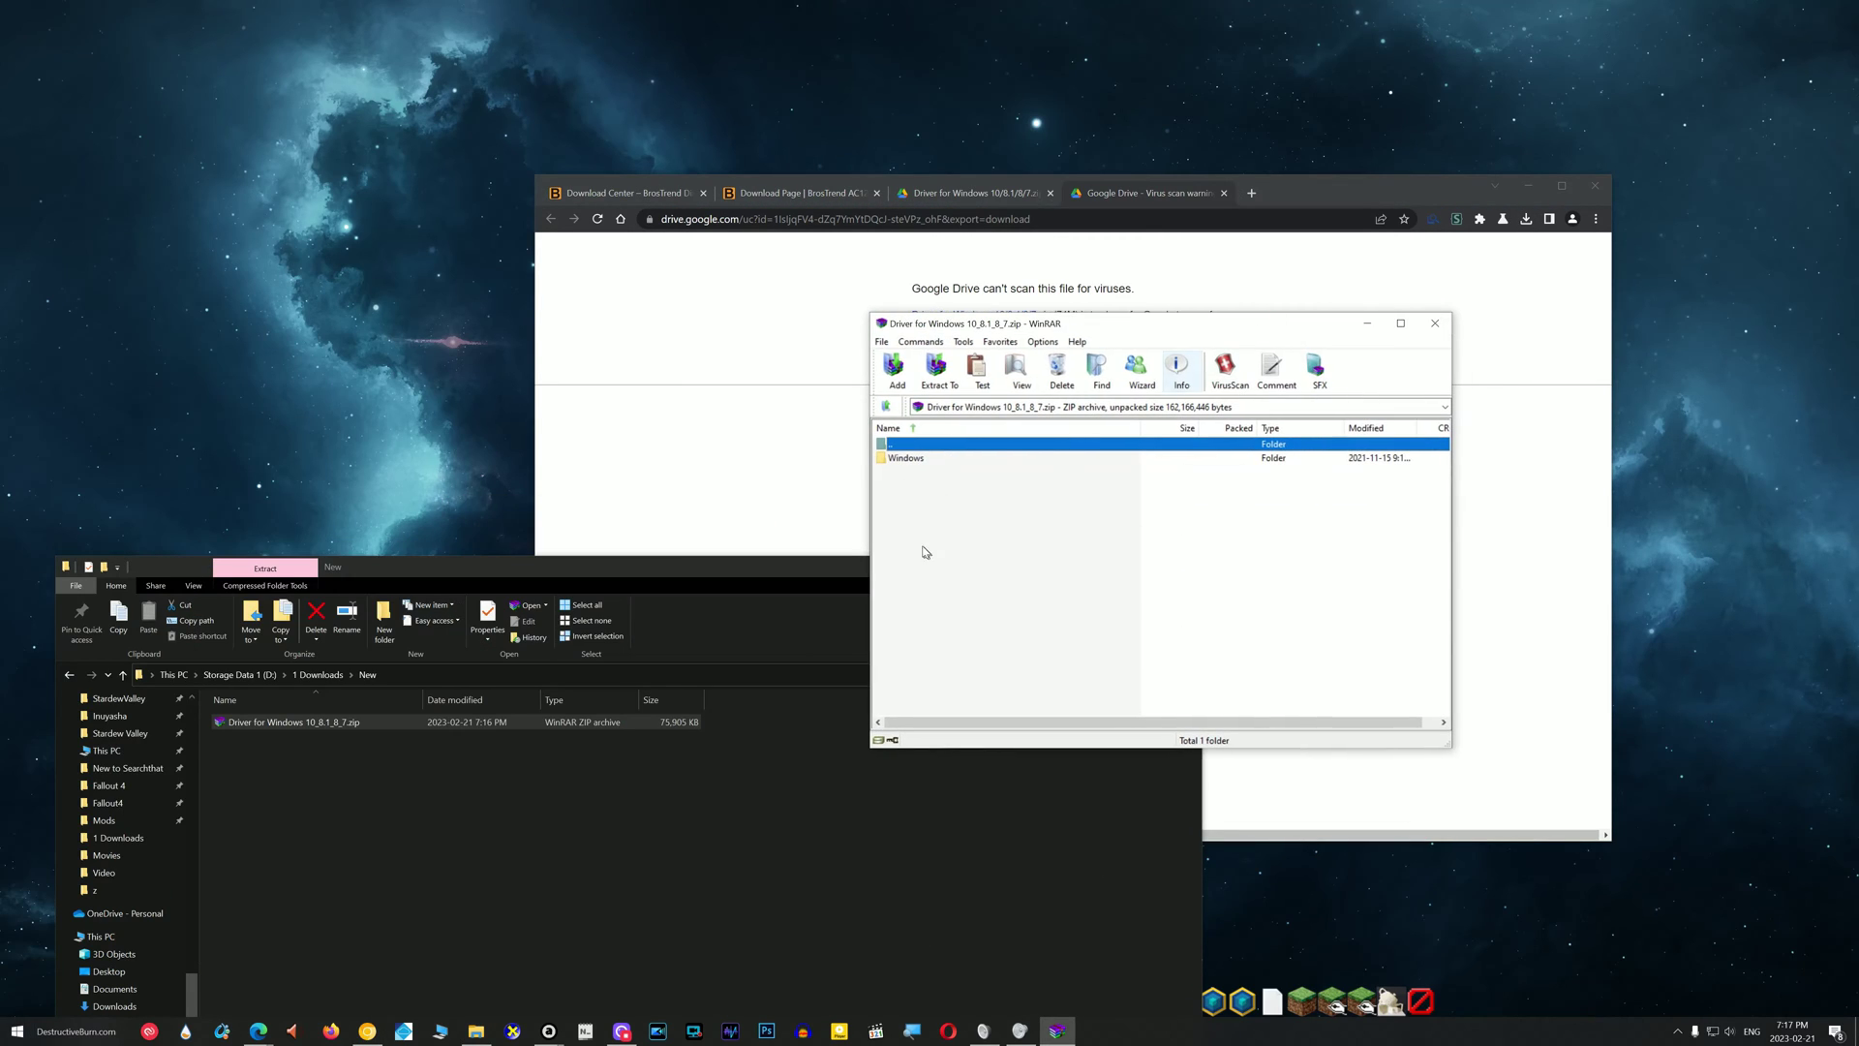
double_click(908, 463)
double_click(899, 445)
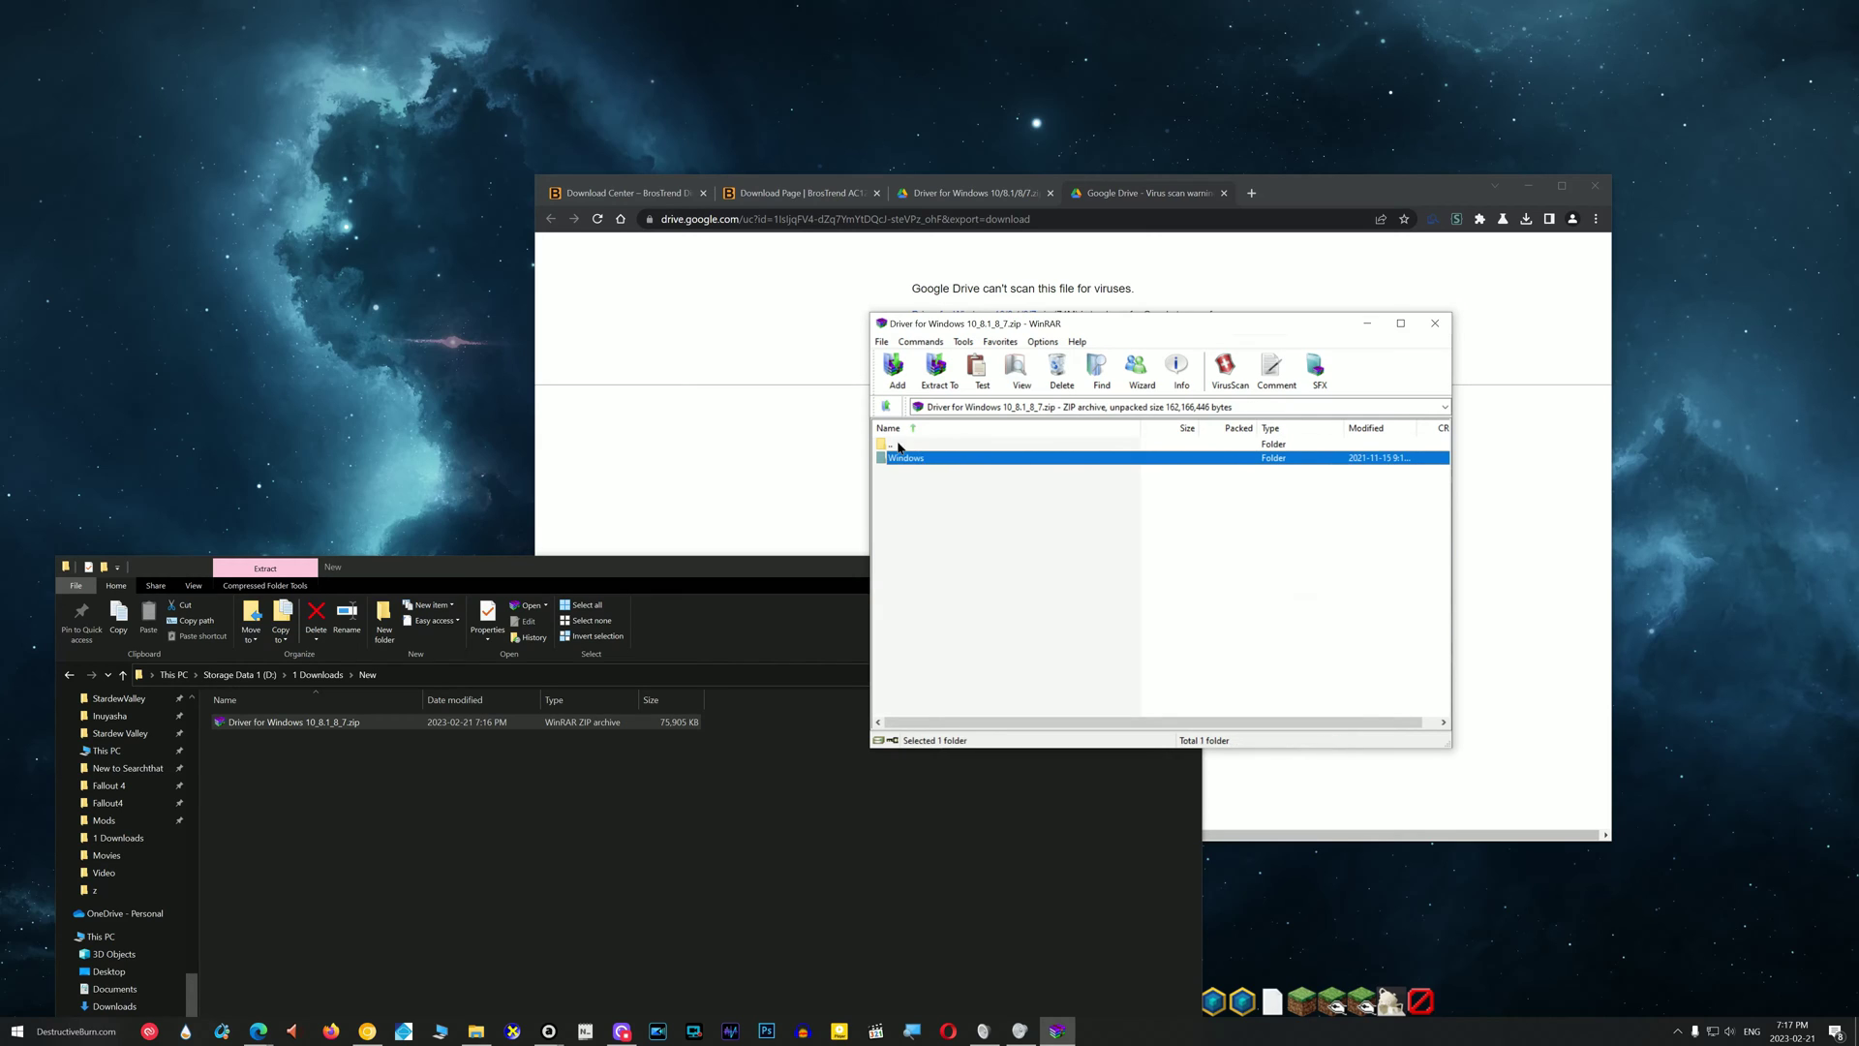
left_click_drag(899, 469, 751, 896)
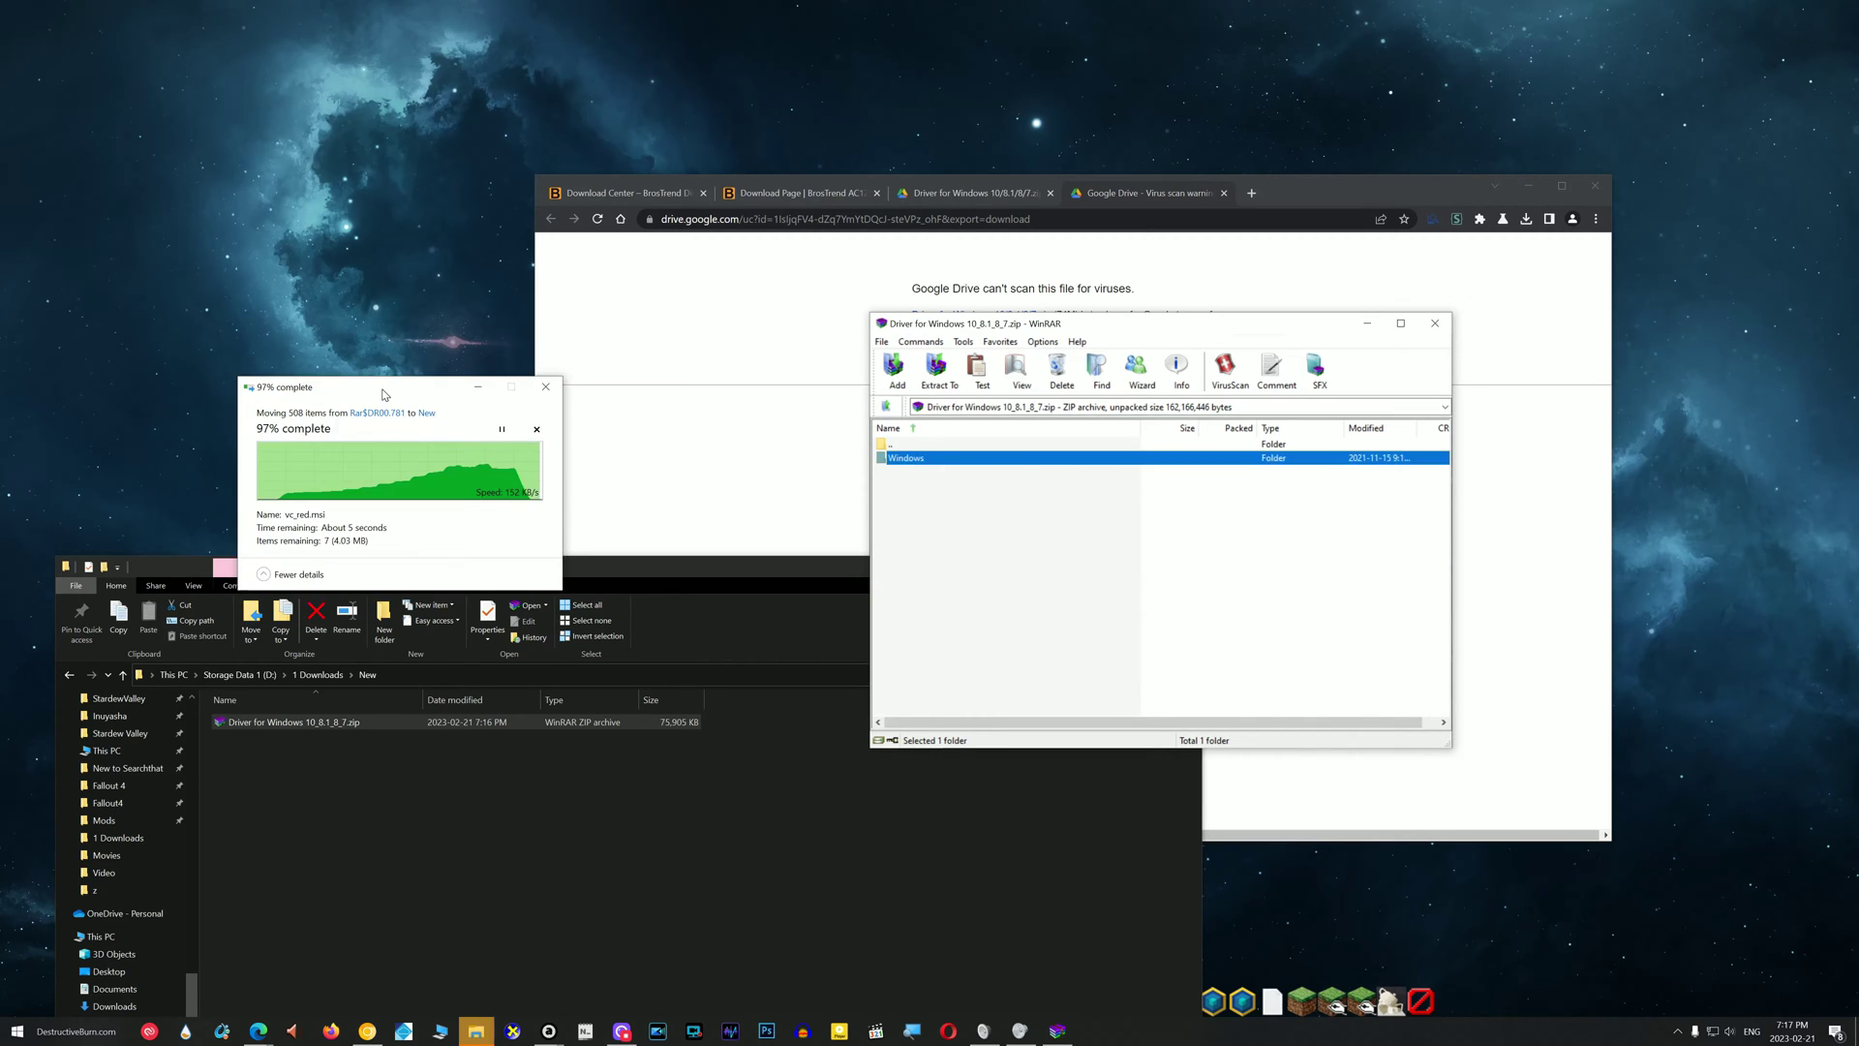
left_click(1435, 322)
- Run Setup.exe from the extracted Windows folder as administrator to install the driver
double_click(244, 722)
right_click(242, 830)
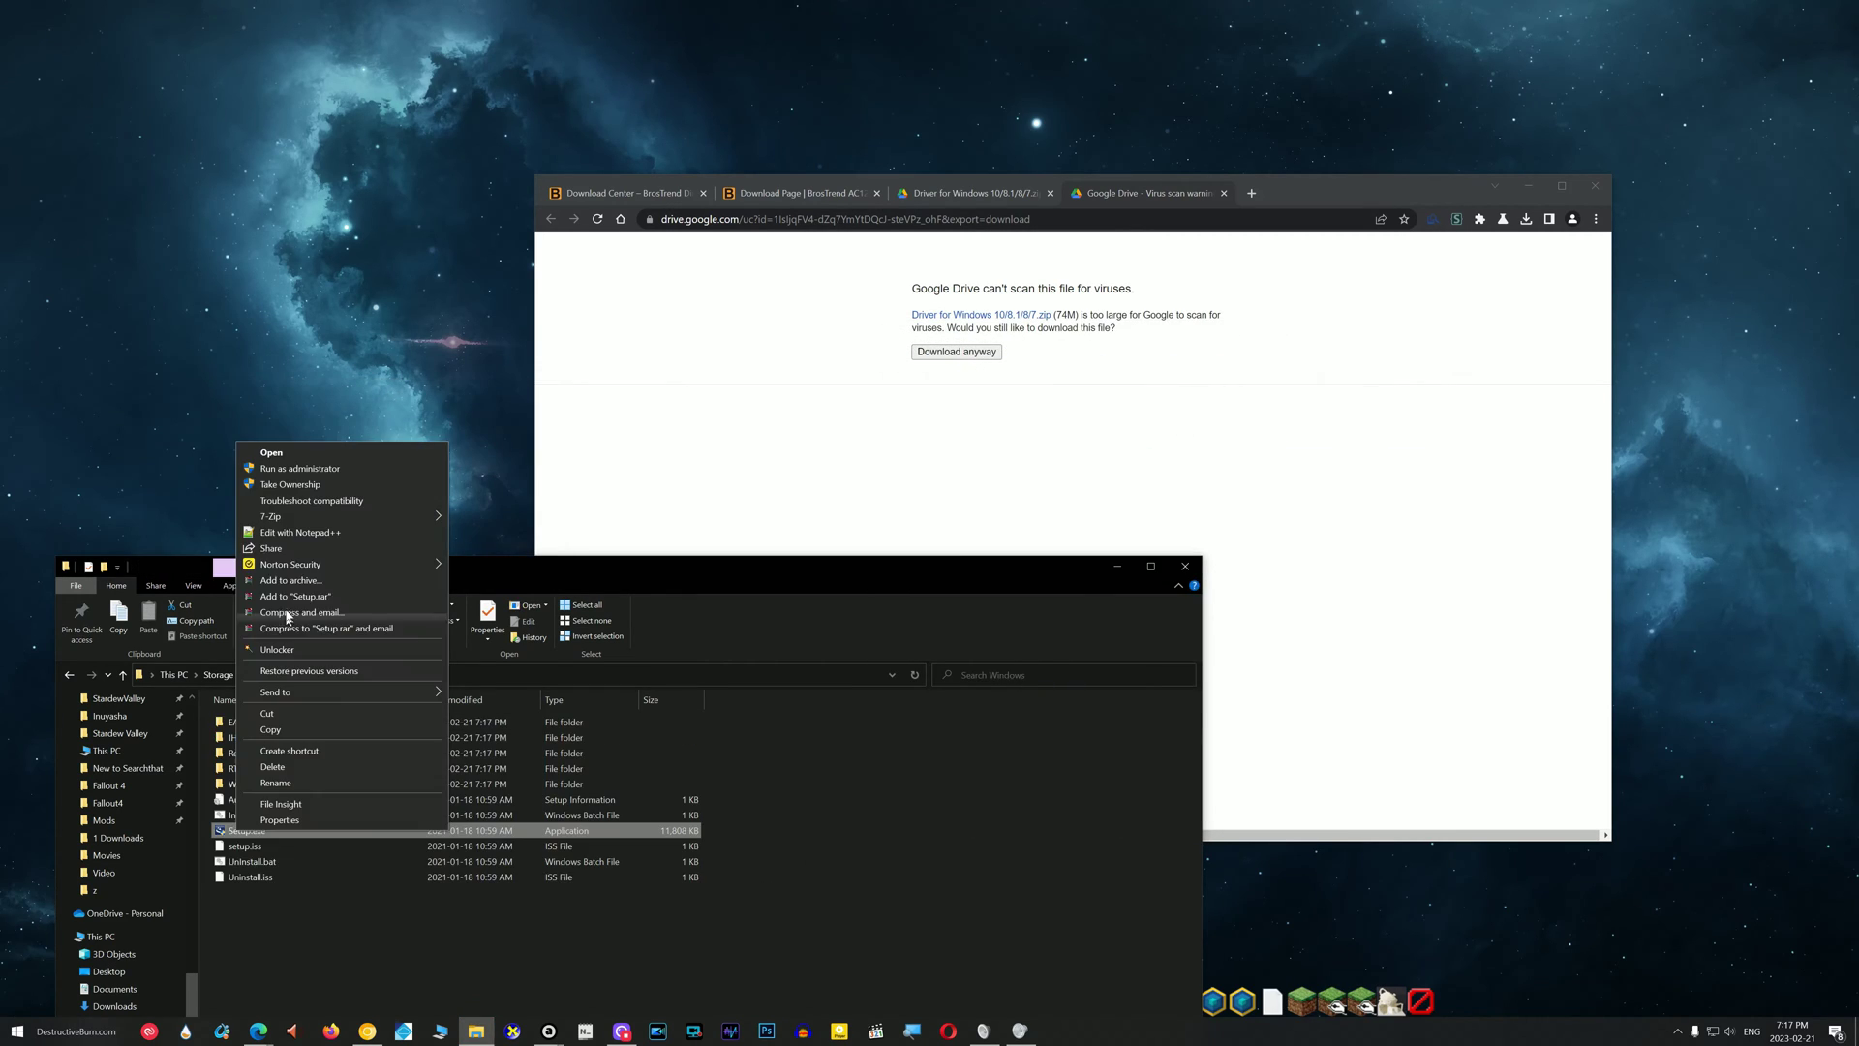
left_click(292, 468)
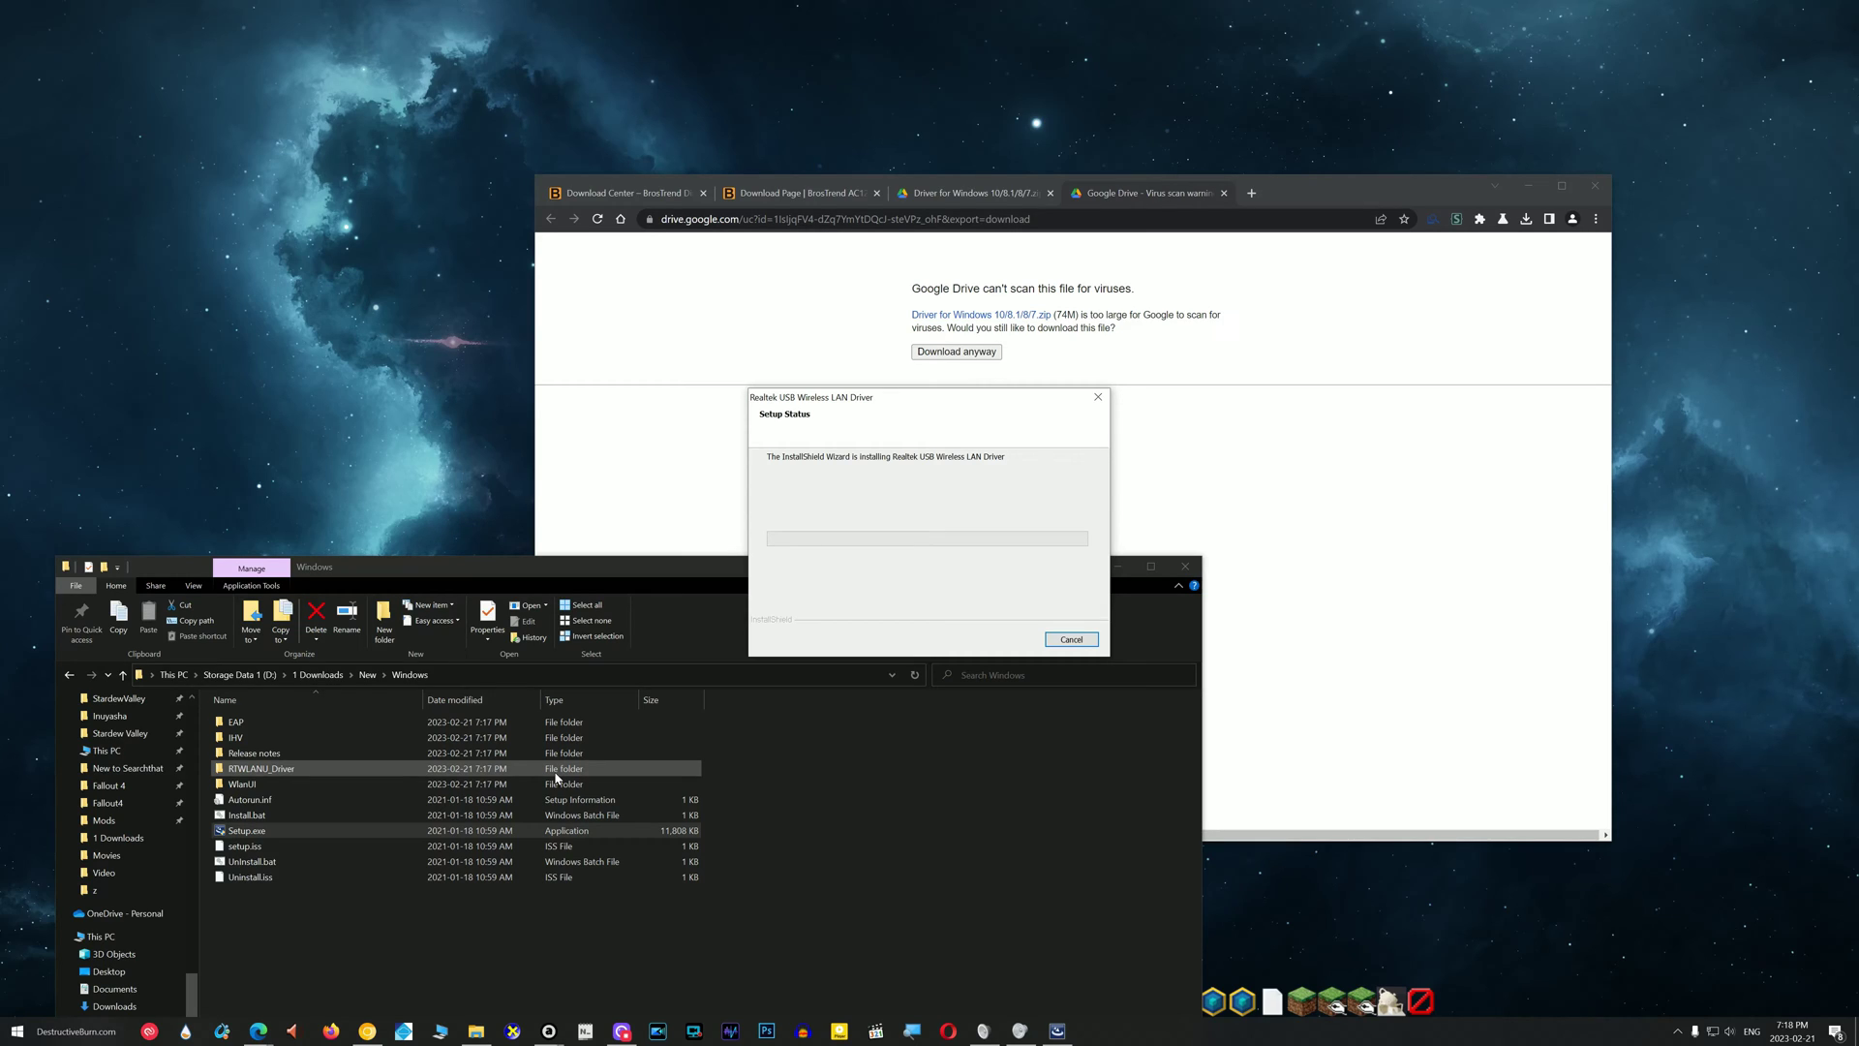
- Open the Network Connections adapter list from the Windows network settings and close Settings
right_click(15, 1034)
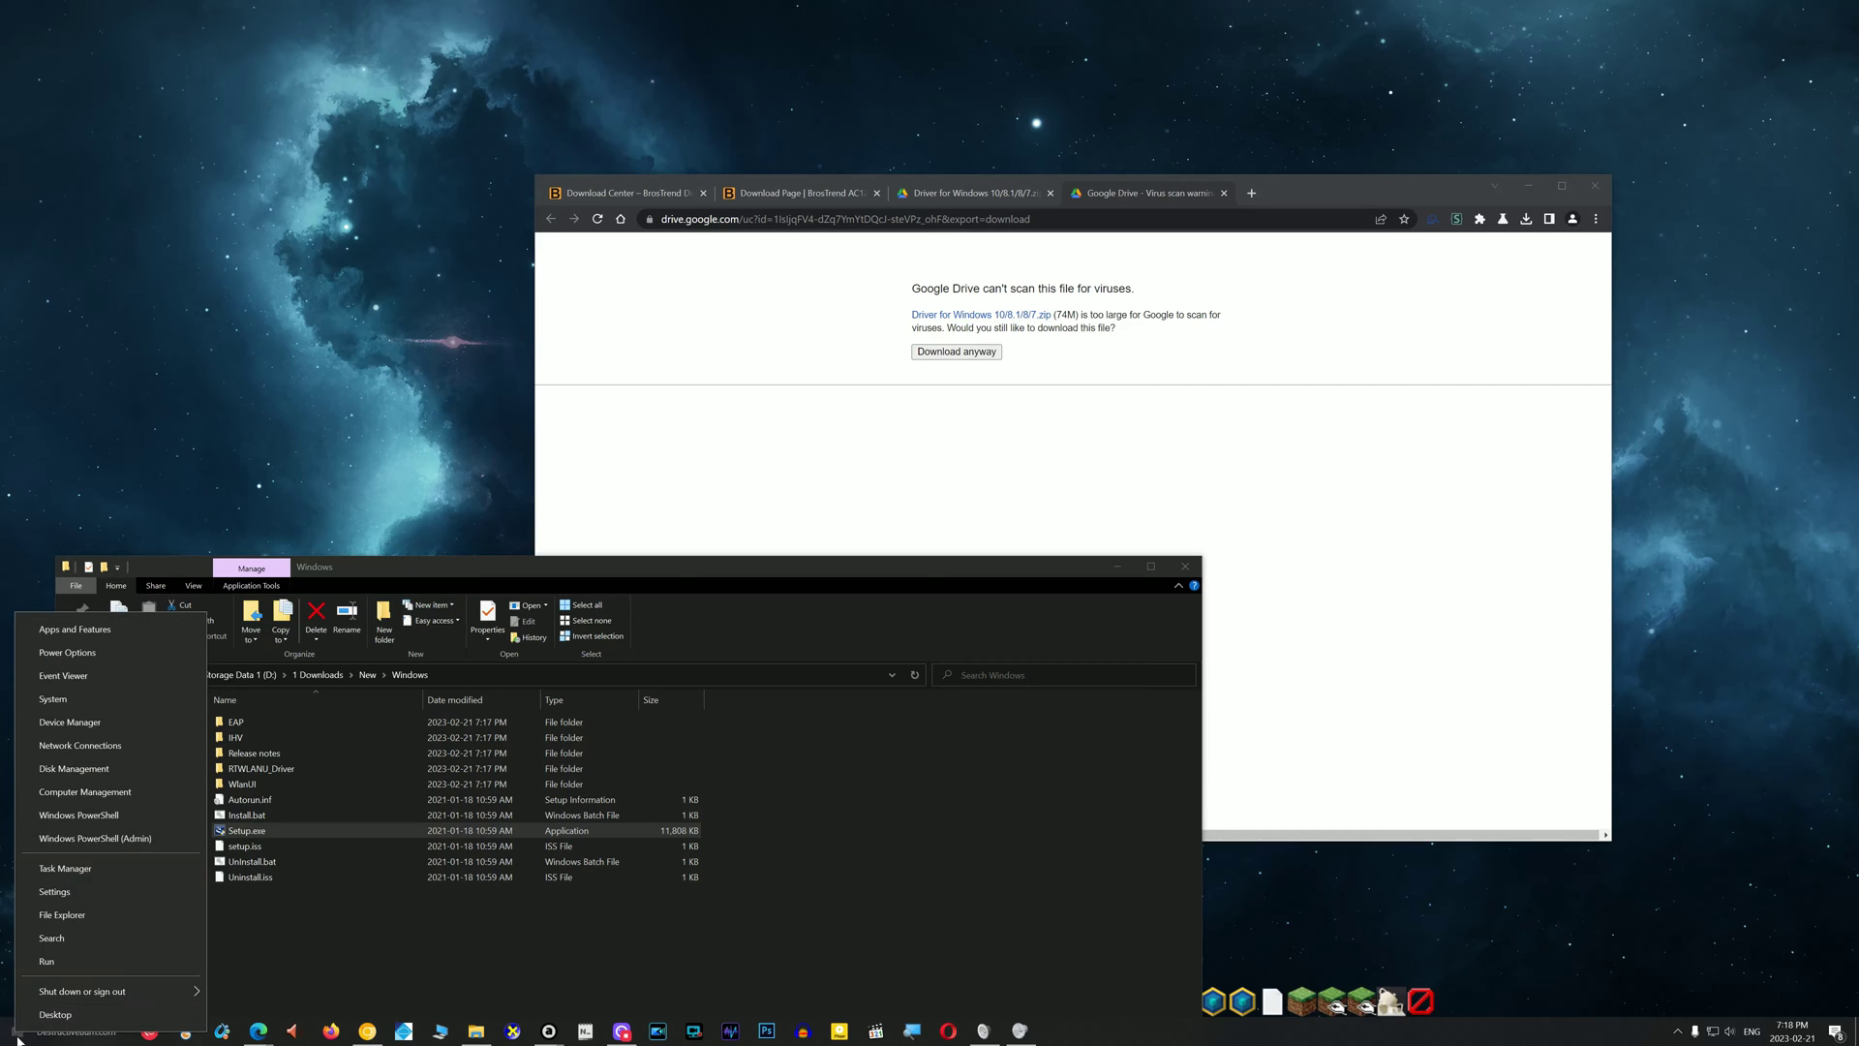
left_click(102, 761)
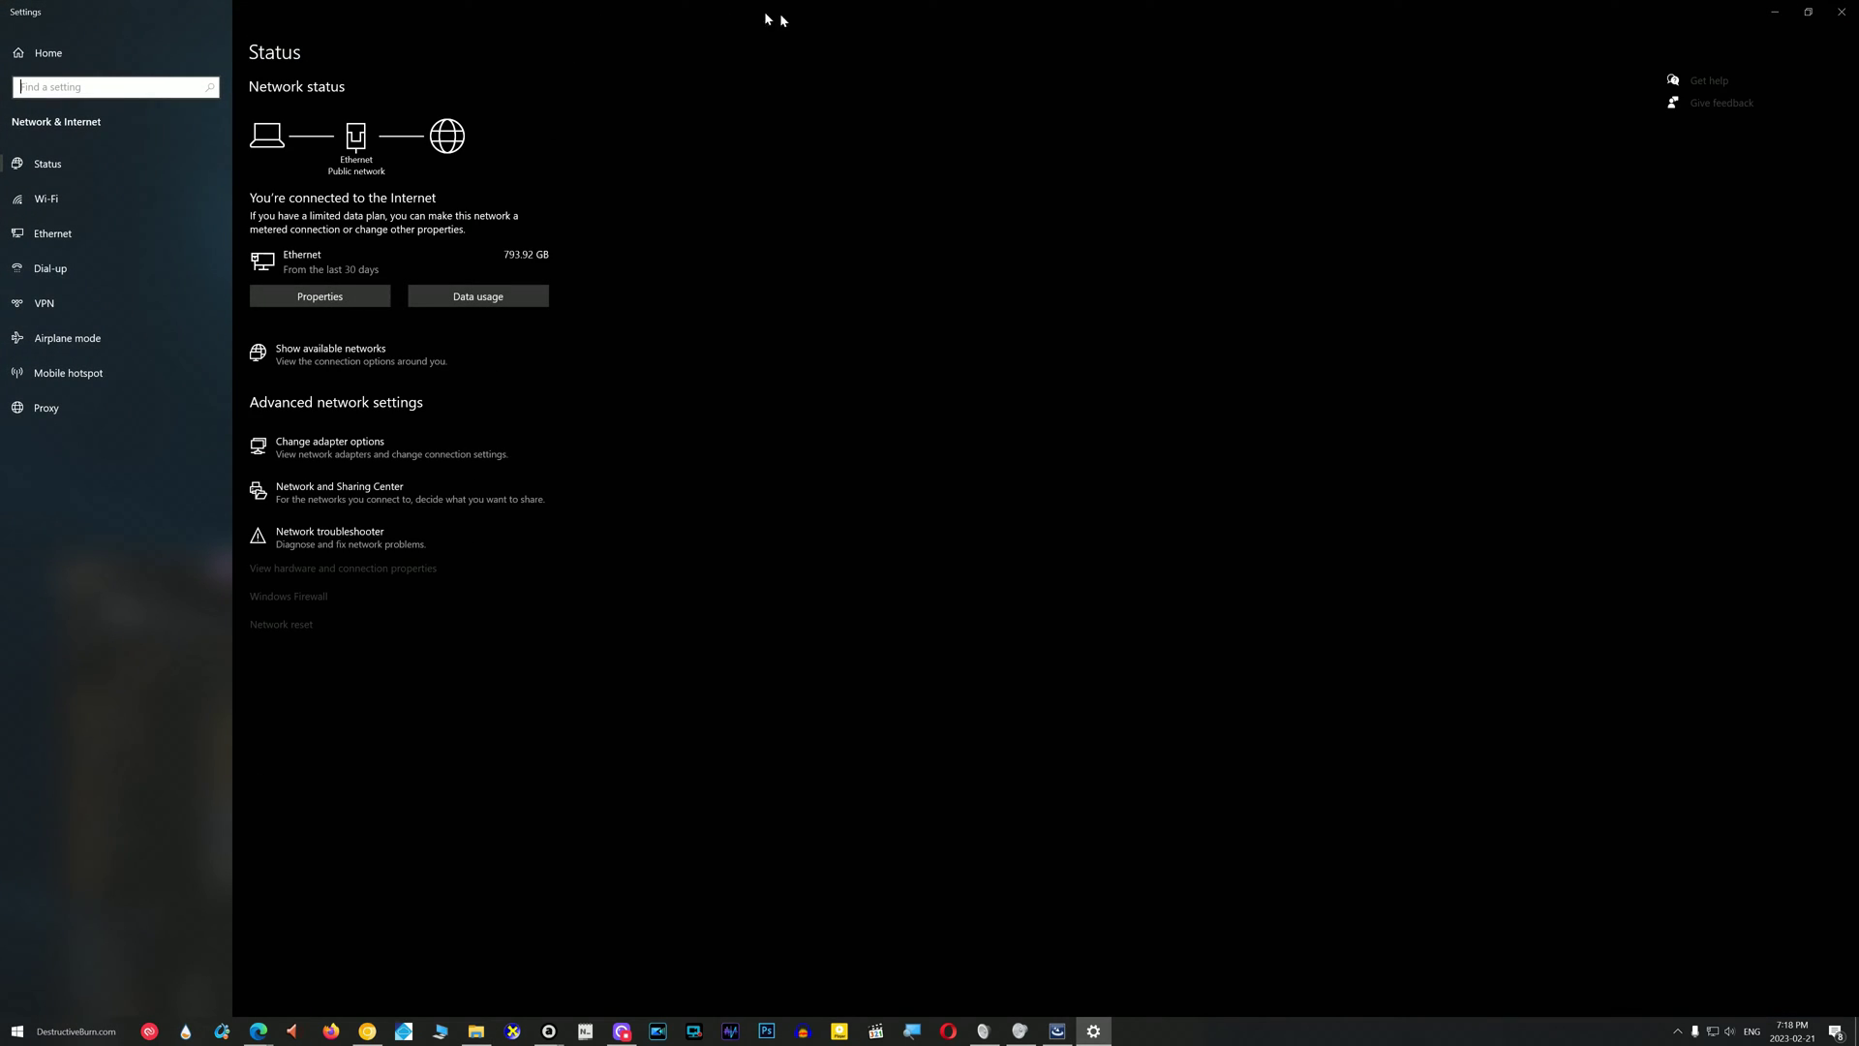
left_click(376, 461)
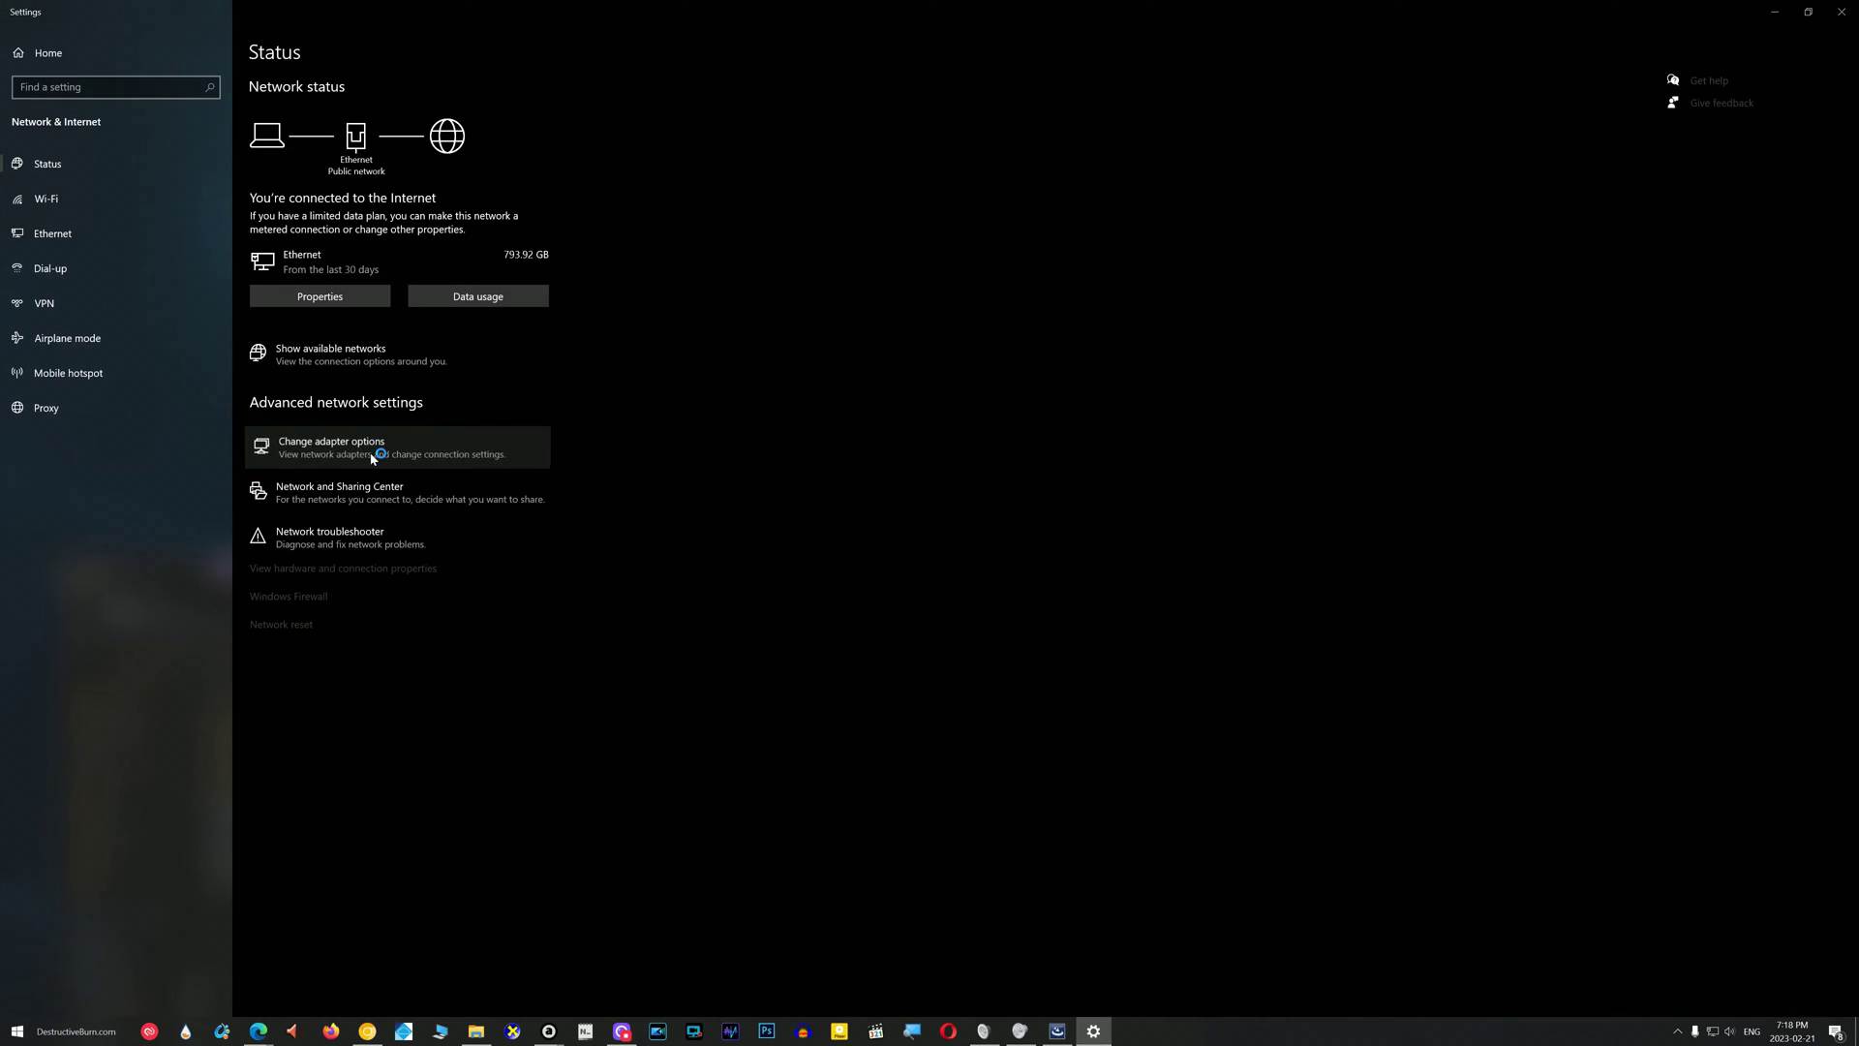
left_click(1817, 20)
- Check the Ethernet adapter's connection status and speed in Network Connections, and close its status window
double_click(671, 393)
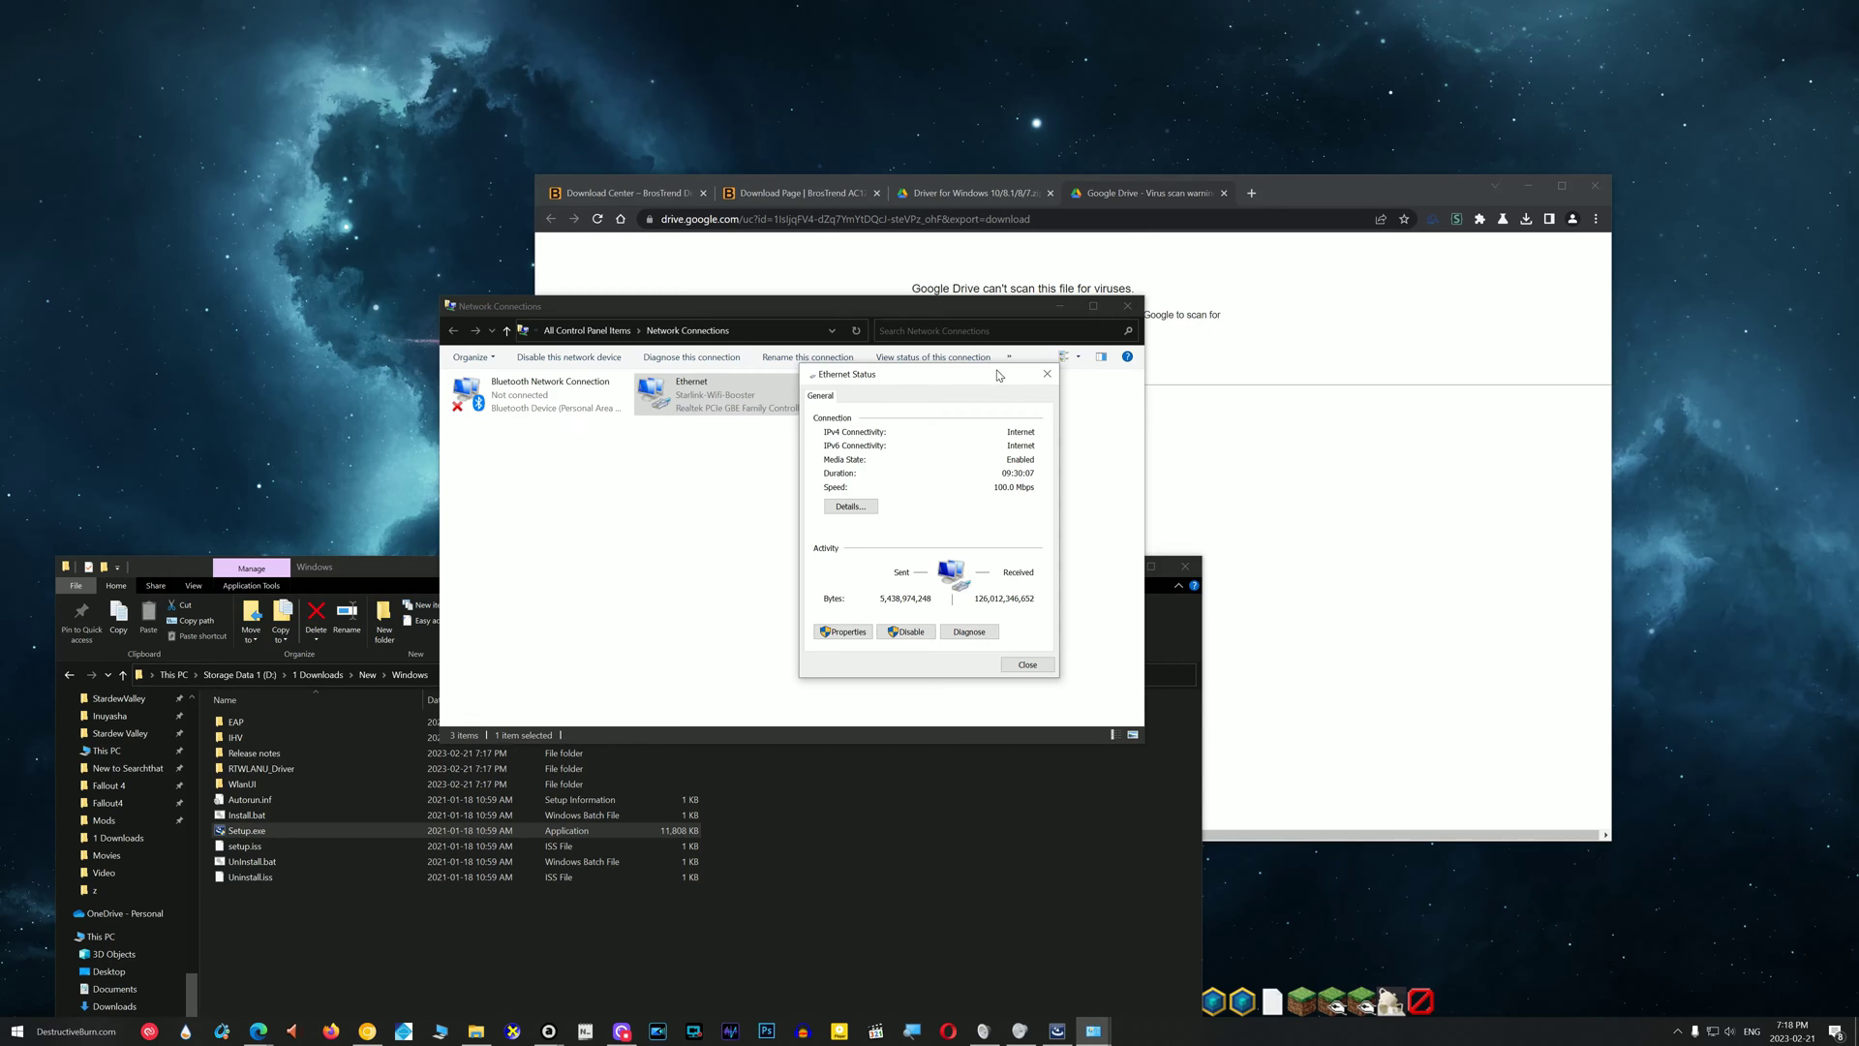
left_click_drag(998, 375, 979, 434)
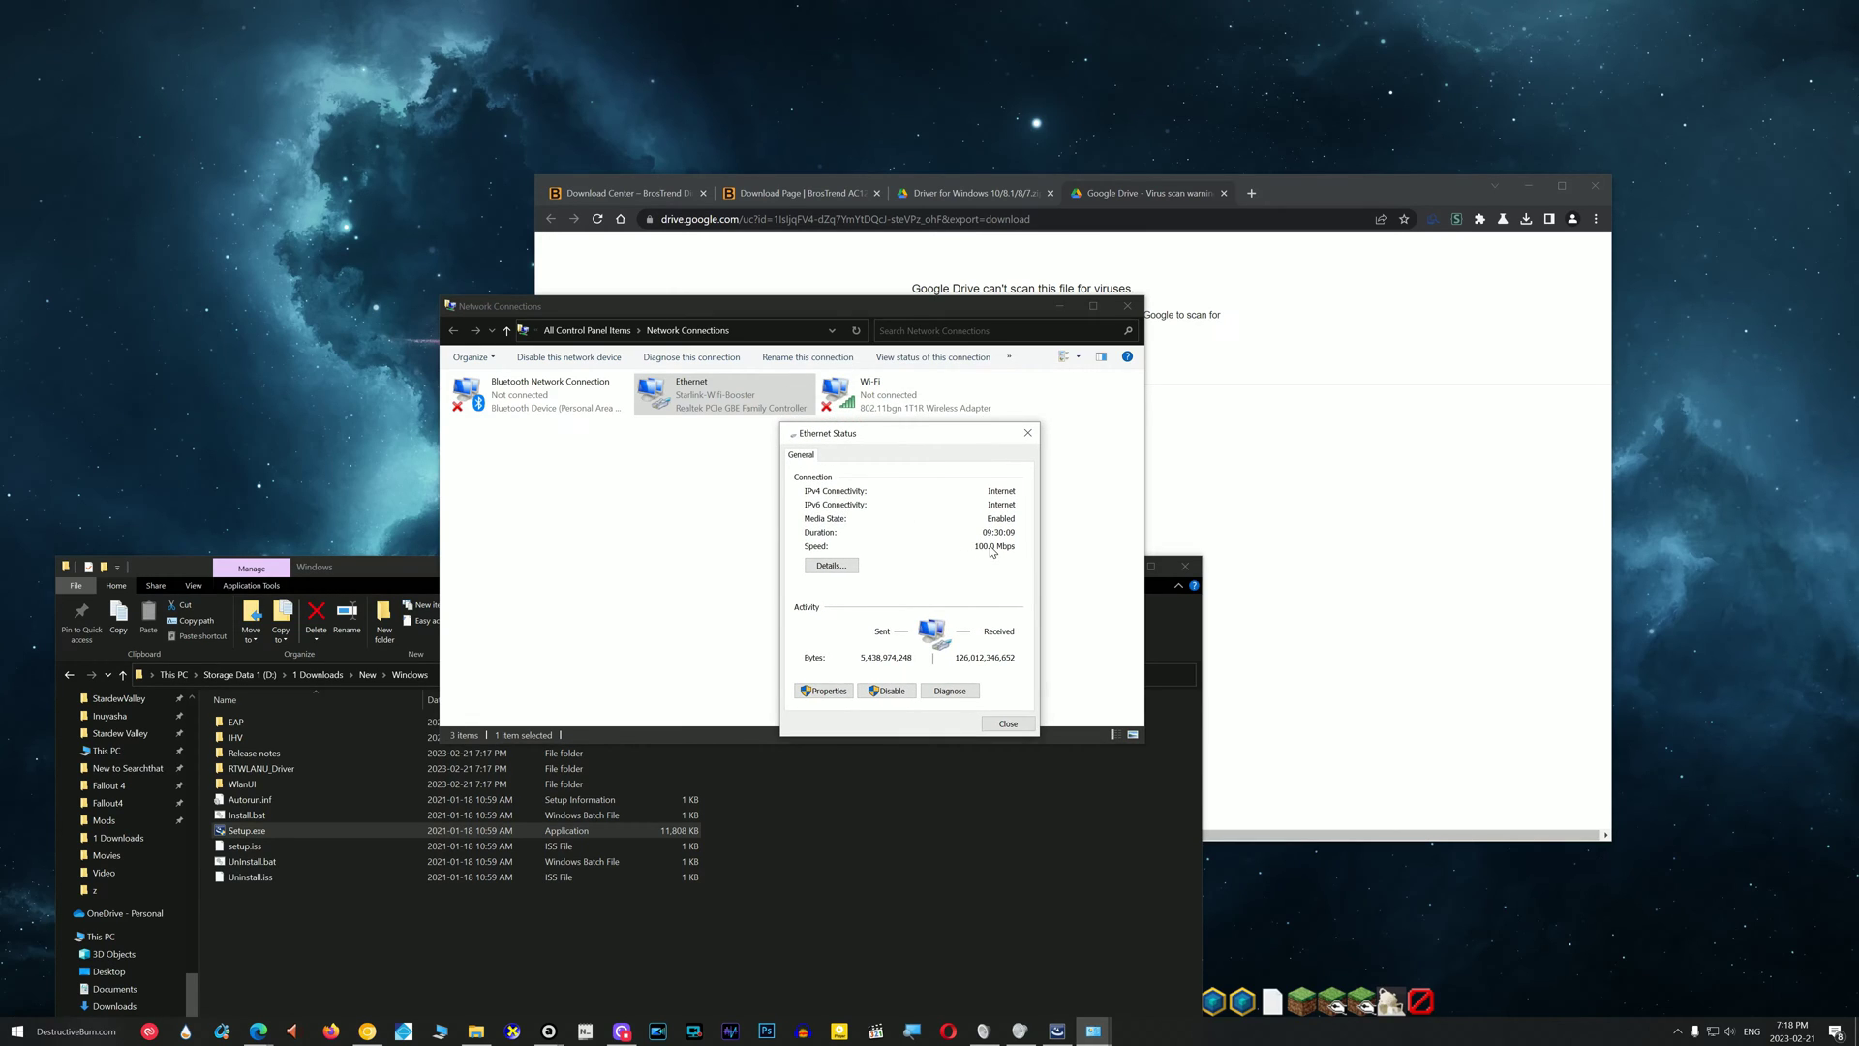
left_click(1027, 433)
left_click_drag(903, 302, 662, 316)
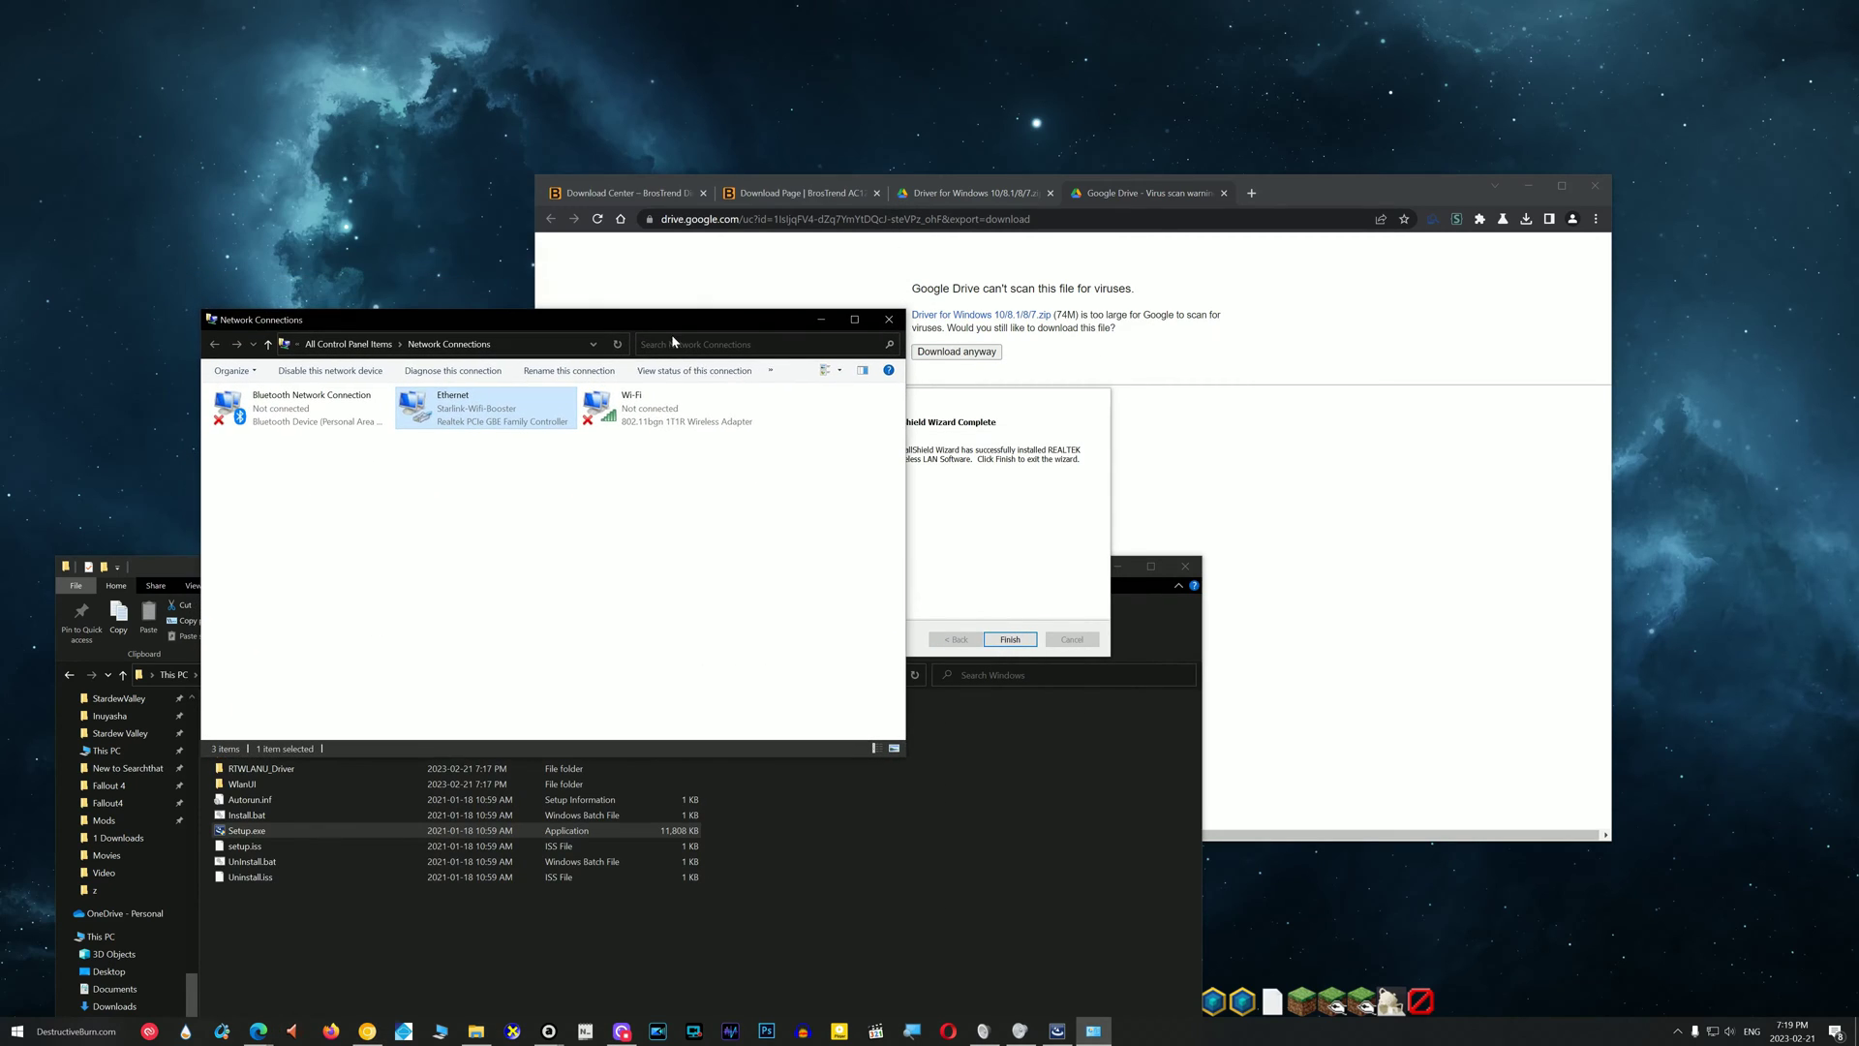
double_click(530, 423)
left_click(1049, 381)
- View the networks available to the Wi-Fi adapter and finish the Realtek USB Wireless LAN installation wizard
double_click(680, 424)
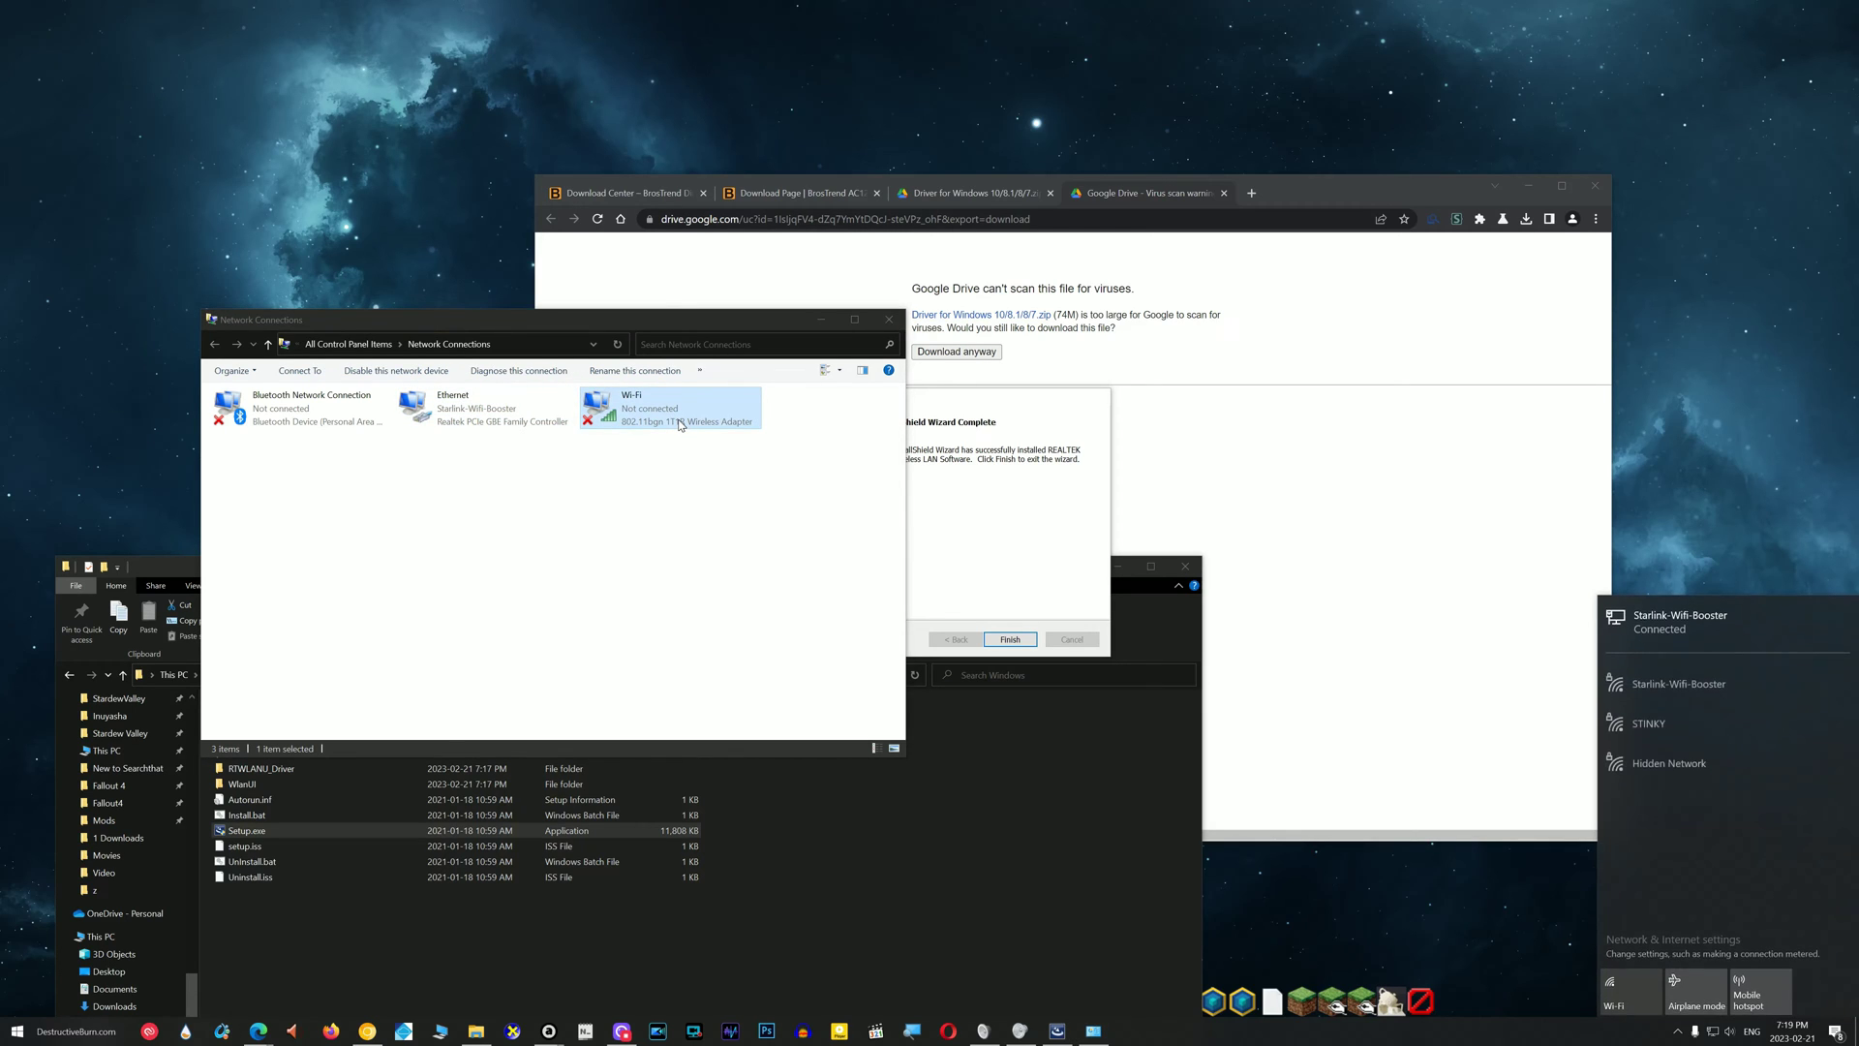
left_click(1678, 514)
left_click(1070, 518)
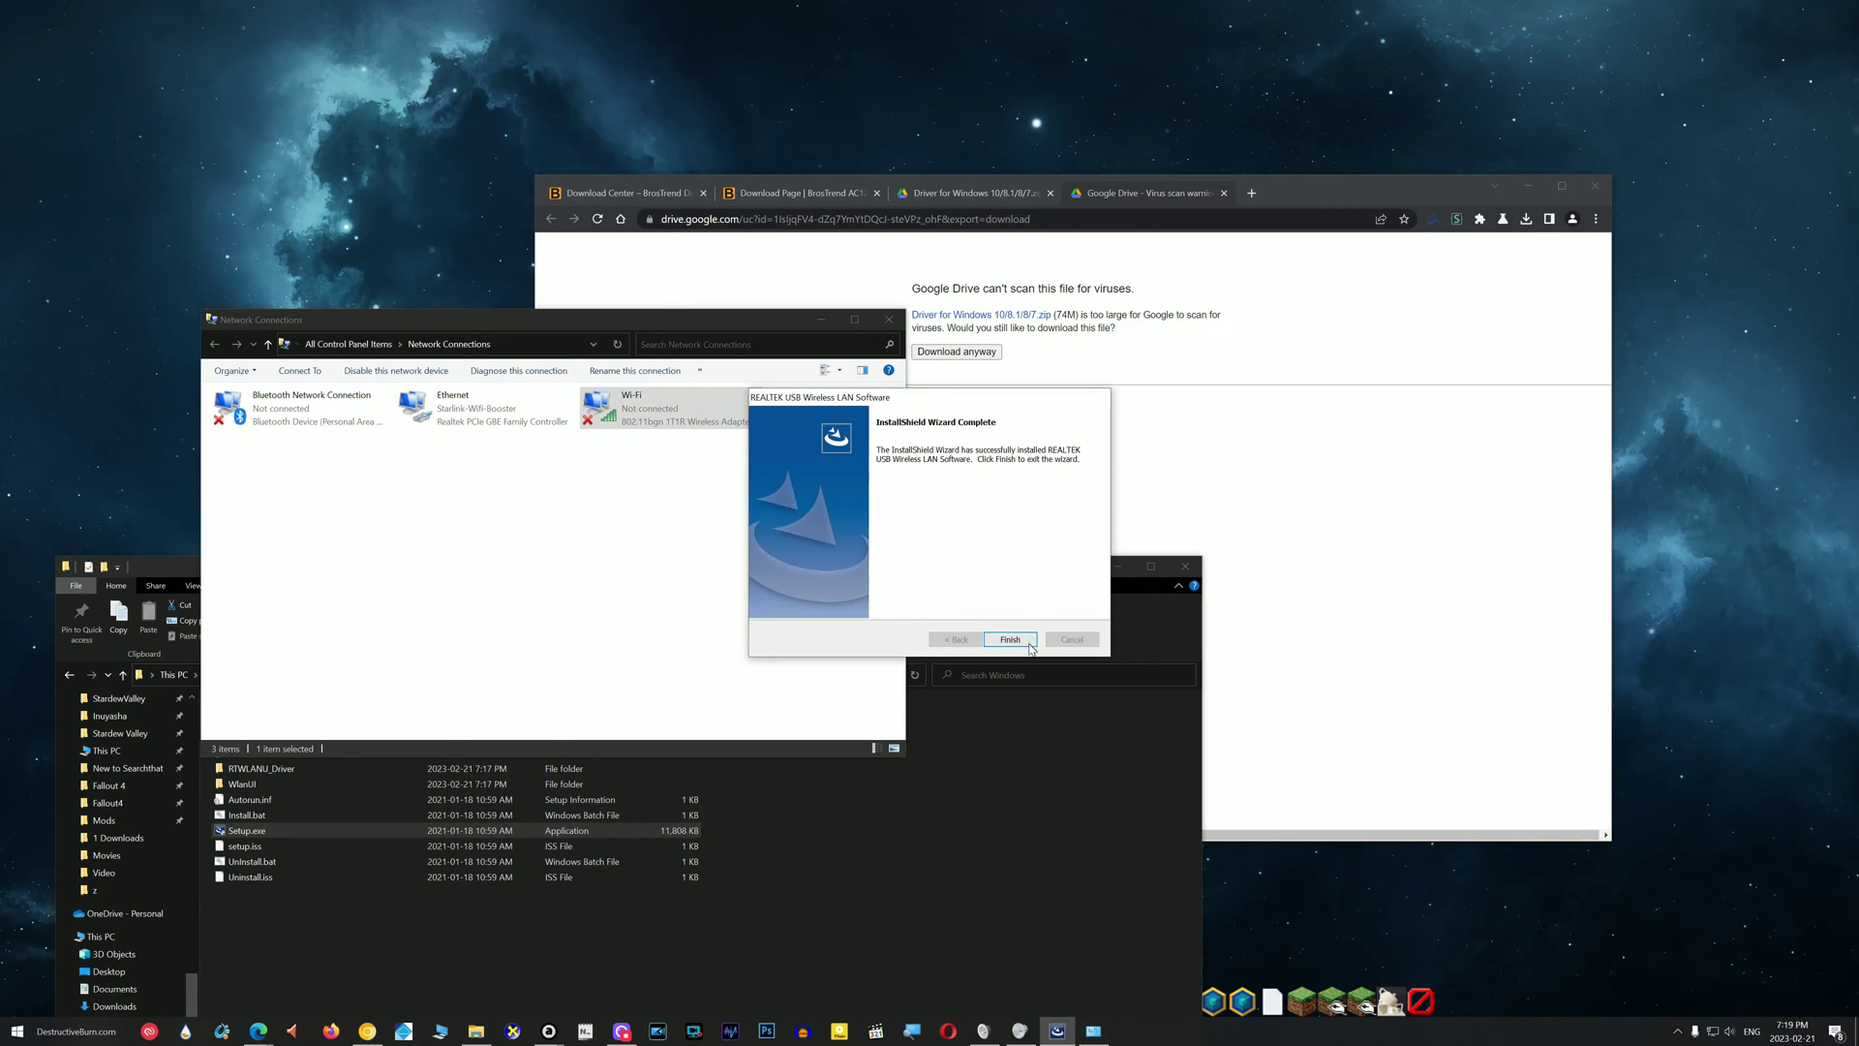
left_click(1010, 639)
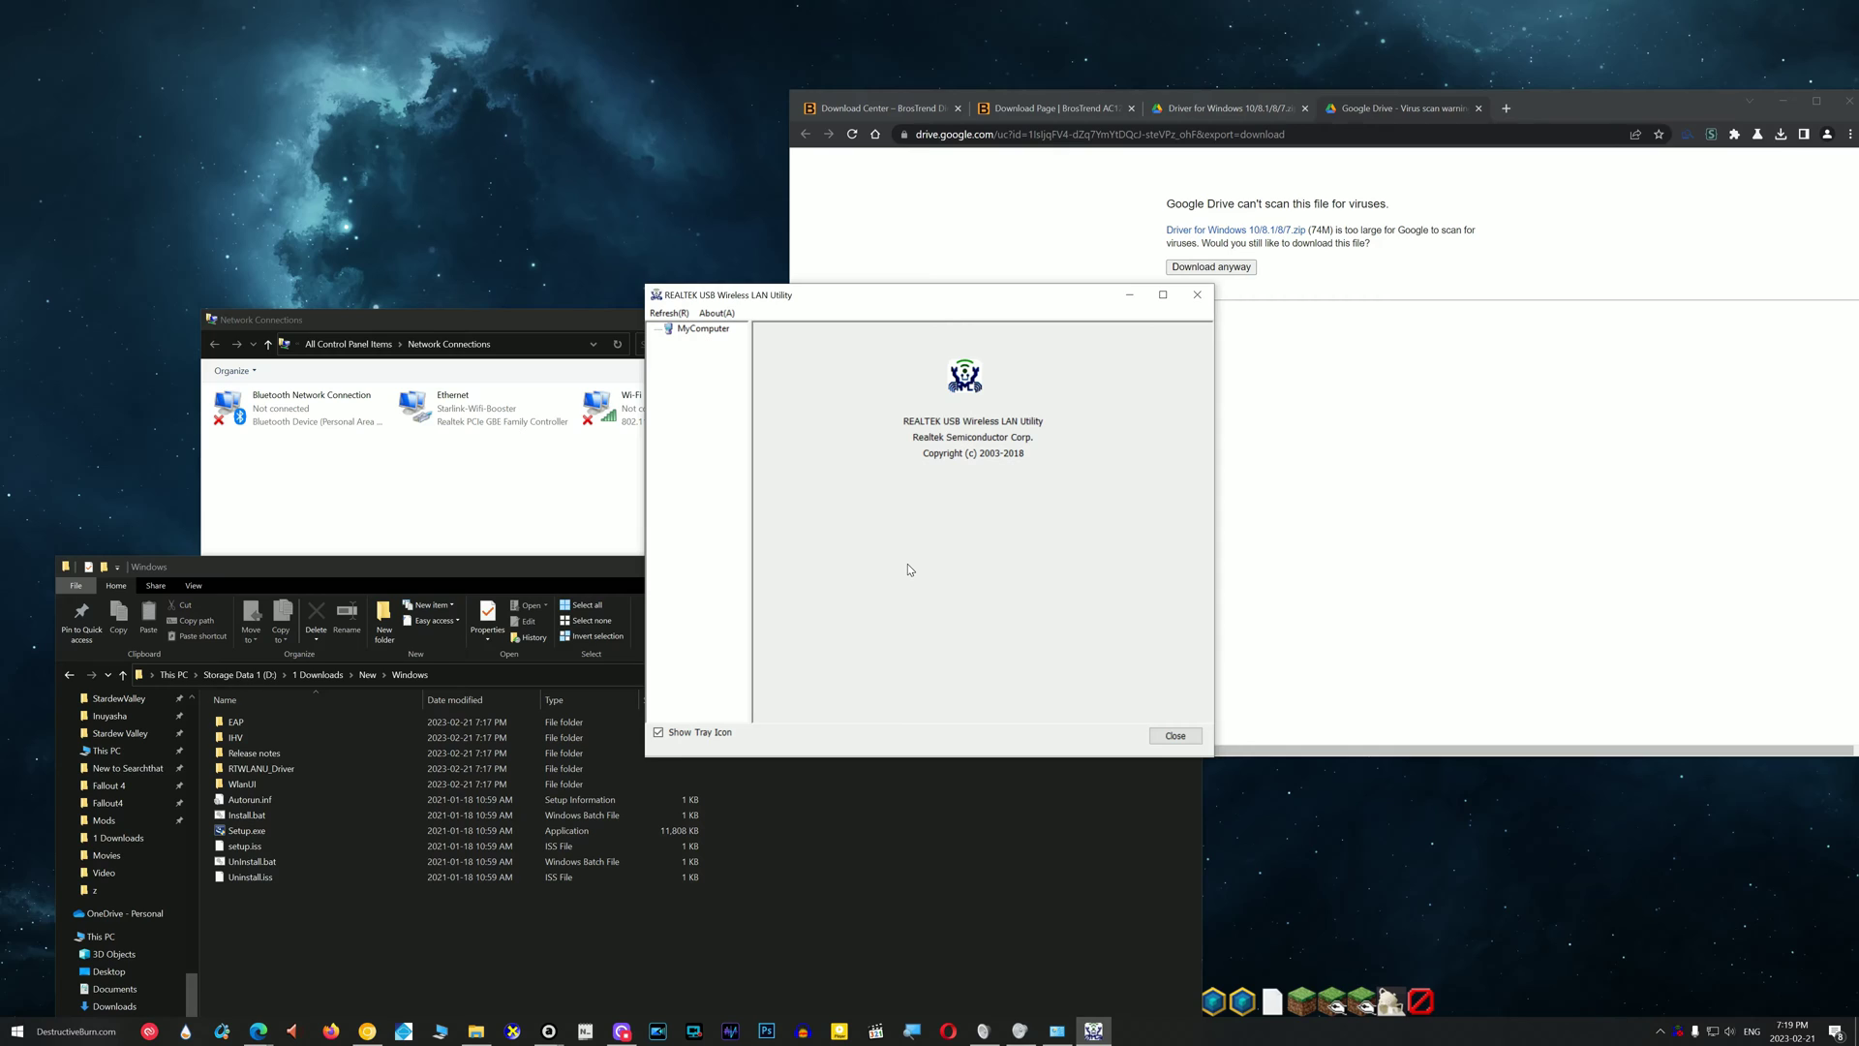
- Check the original Wi-Fi adapter's connection status and speed in Network Connections, and close its status window
left_click(540, 531)
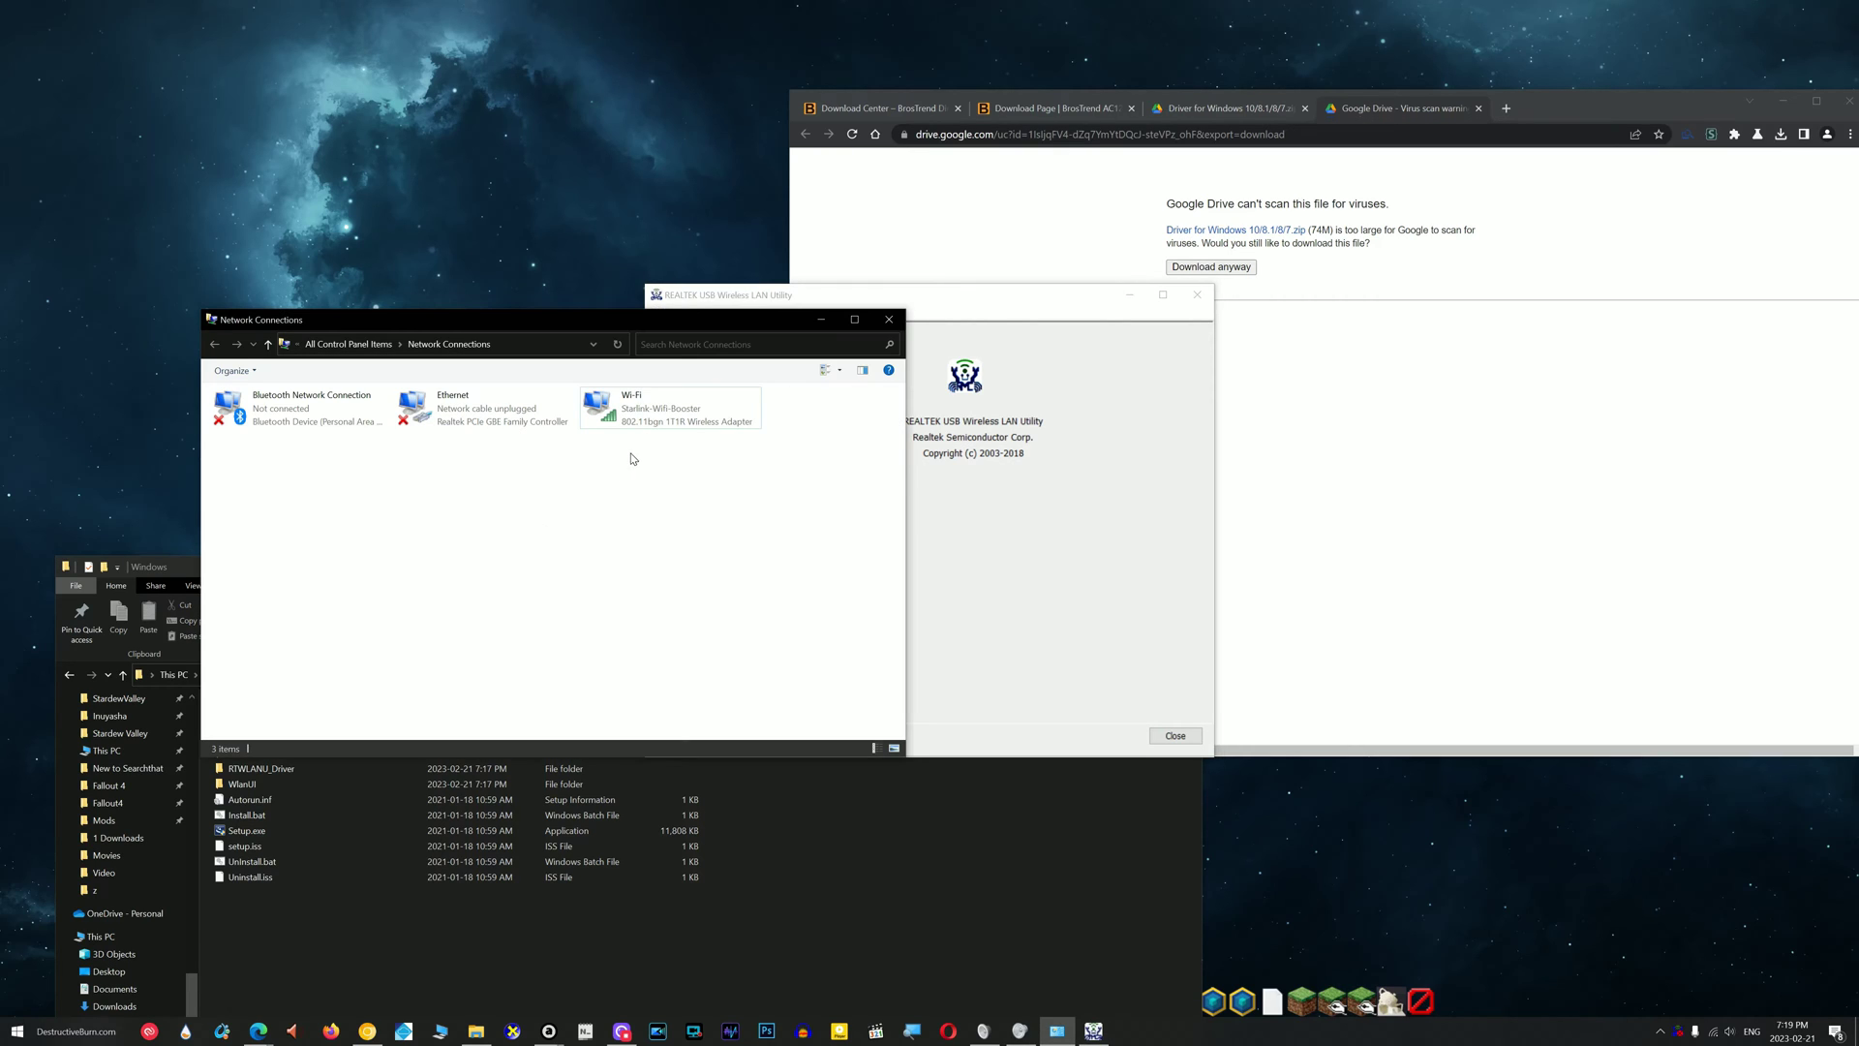
left_click(645, 426)
double_click(645, 426)
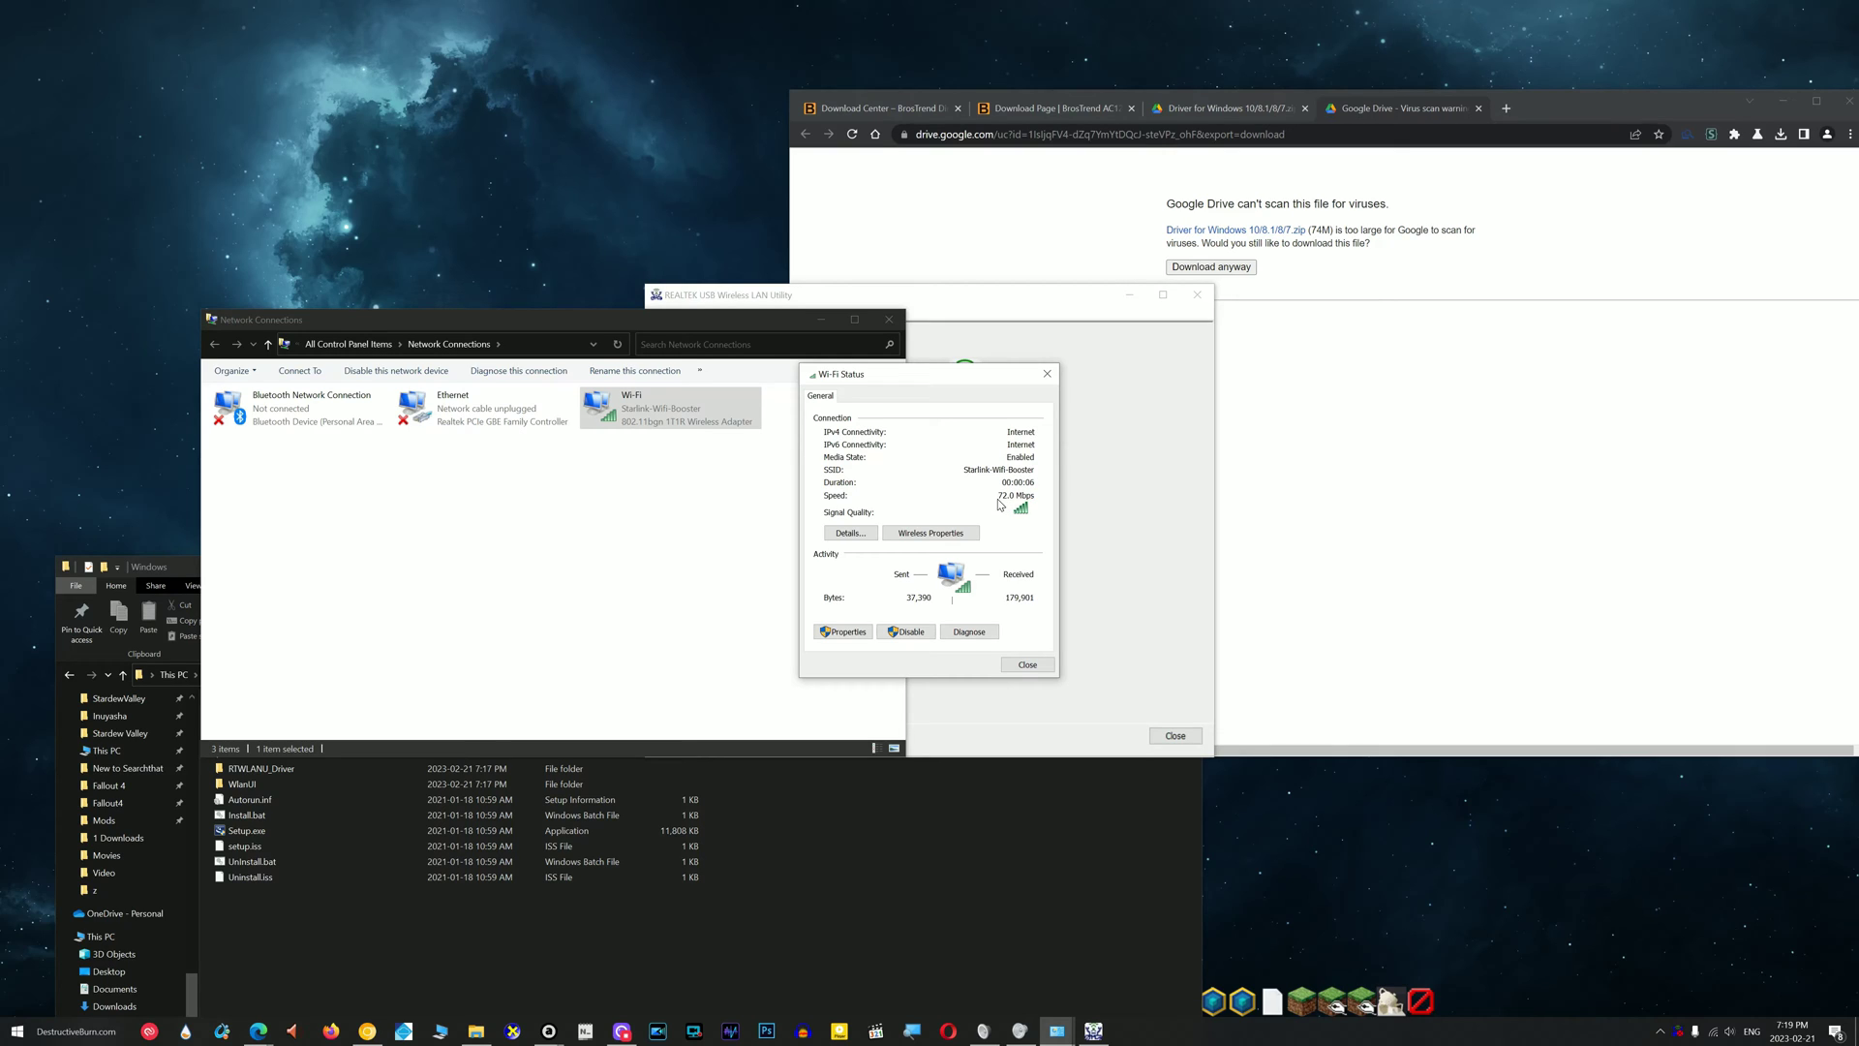
left_click(1047, 373)
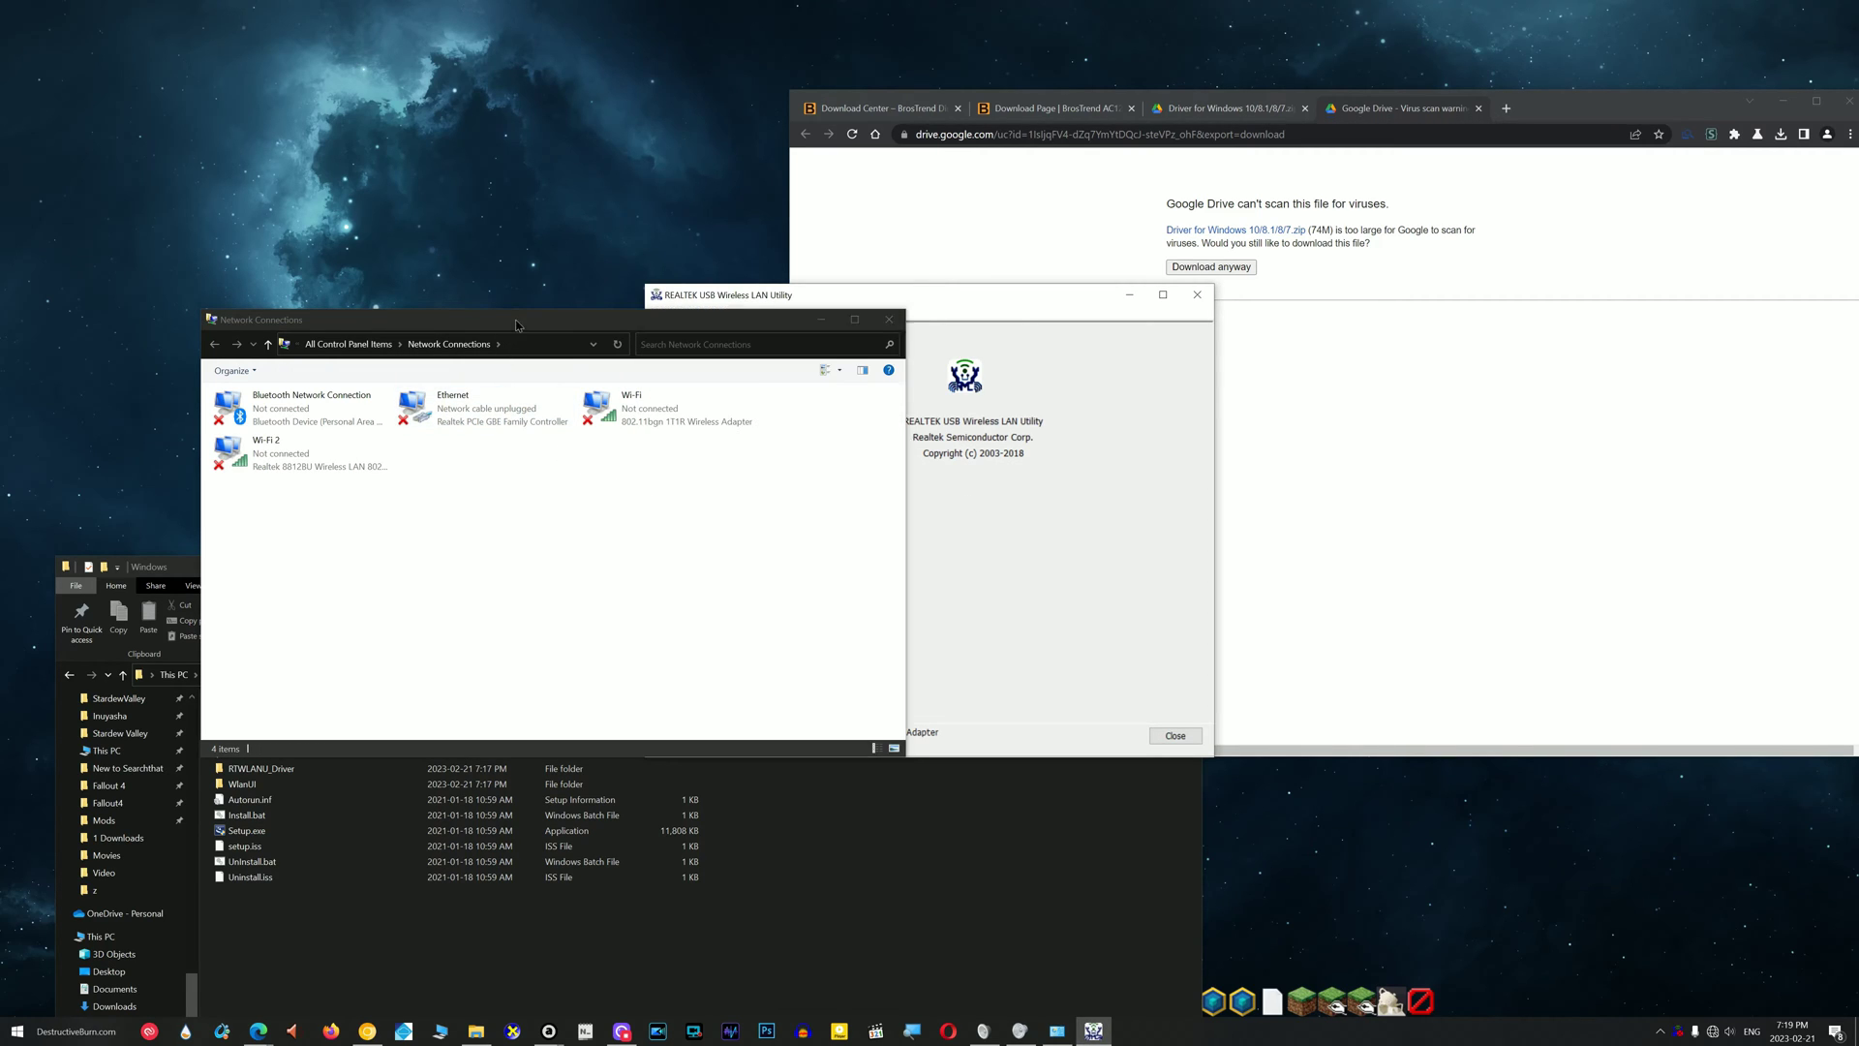
- Connect the Wi-Fi 2 adapter to Starlink-Wifi-Booster by entering the network security key, and decline making the PC discoverable
left_click(1712, 1031)
left_click(1750, 624)
left_click(1704, 647)
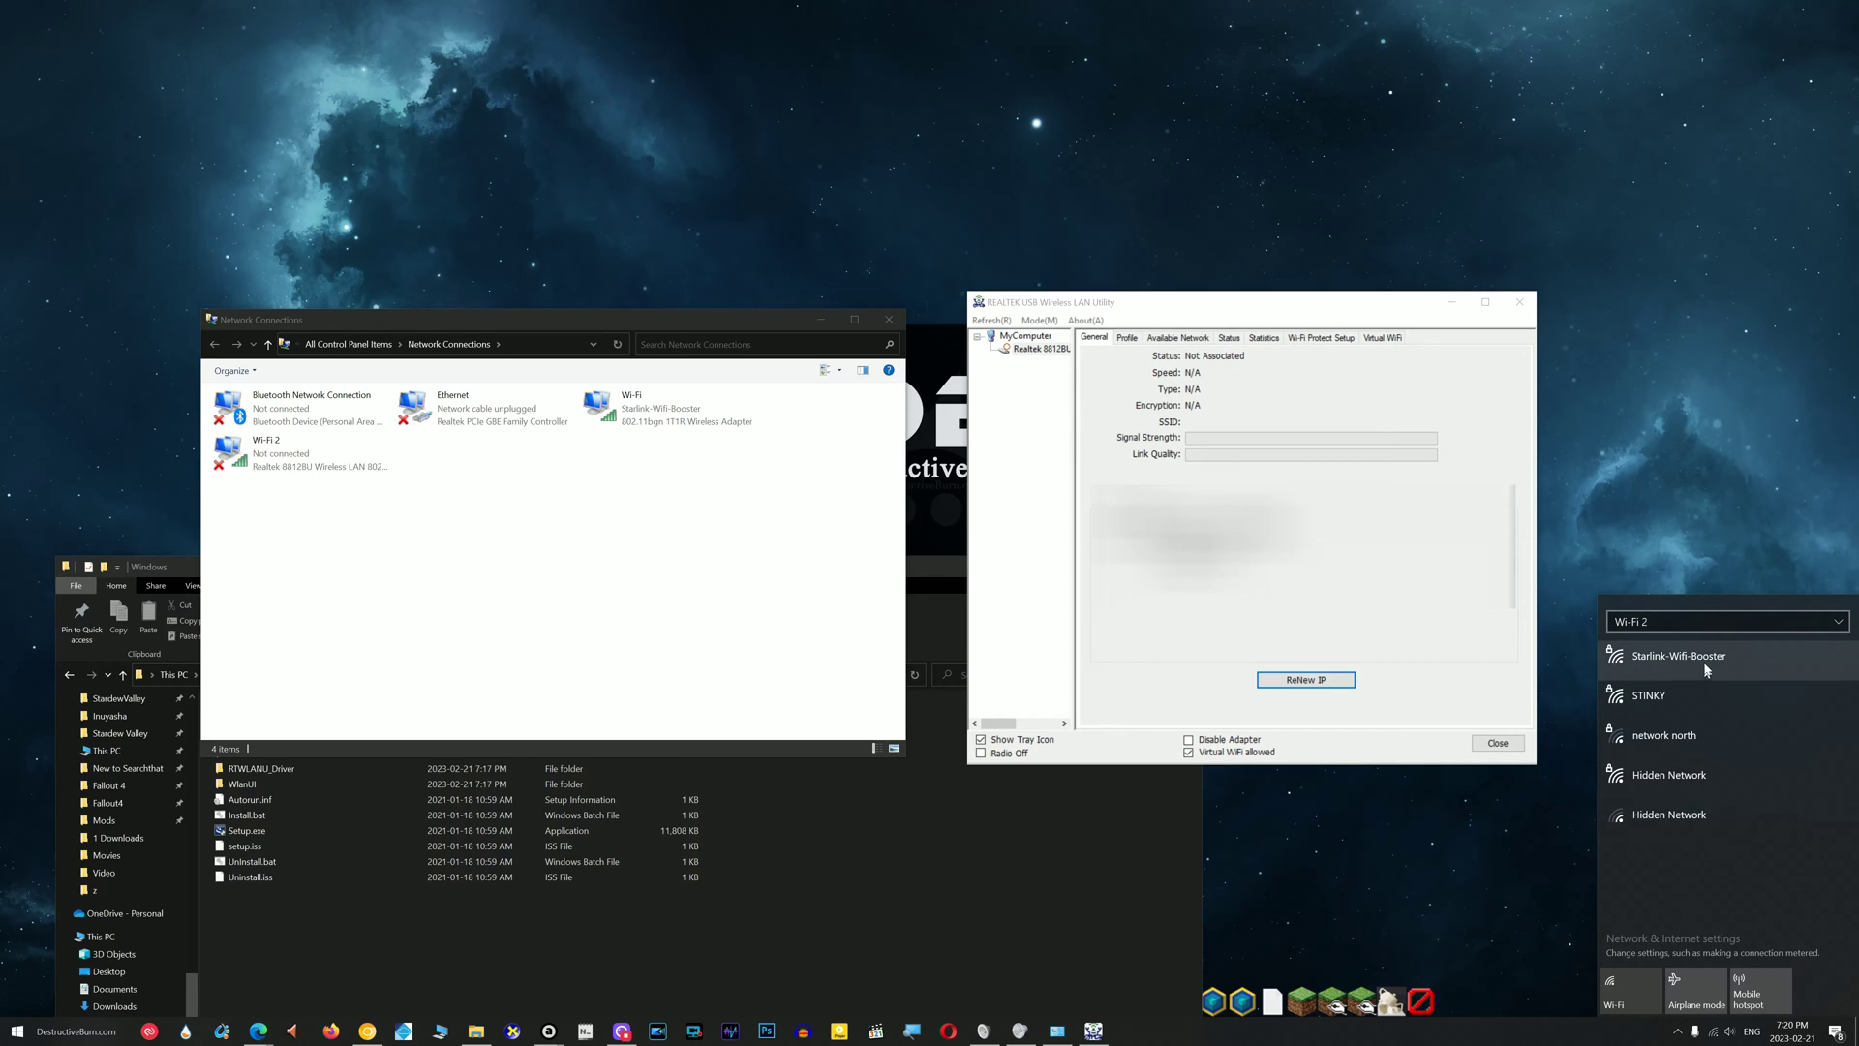
left_click(1699, 660)
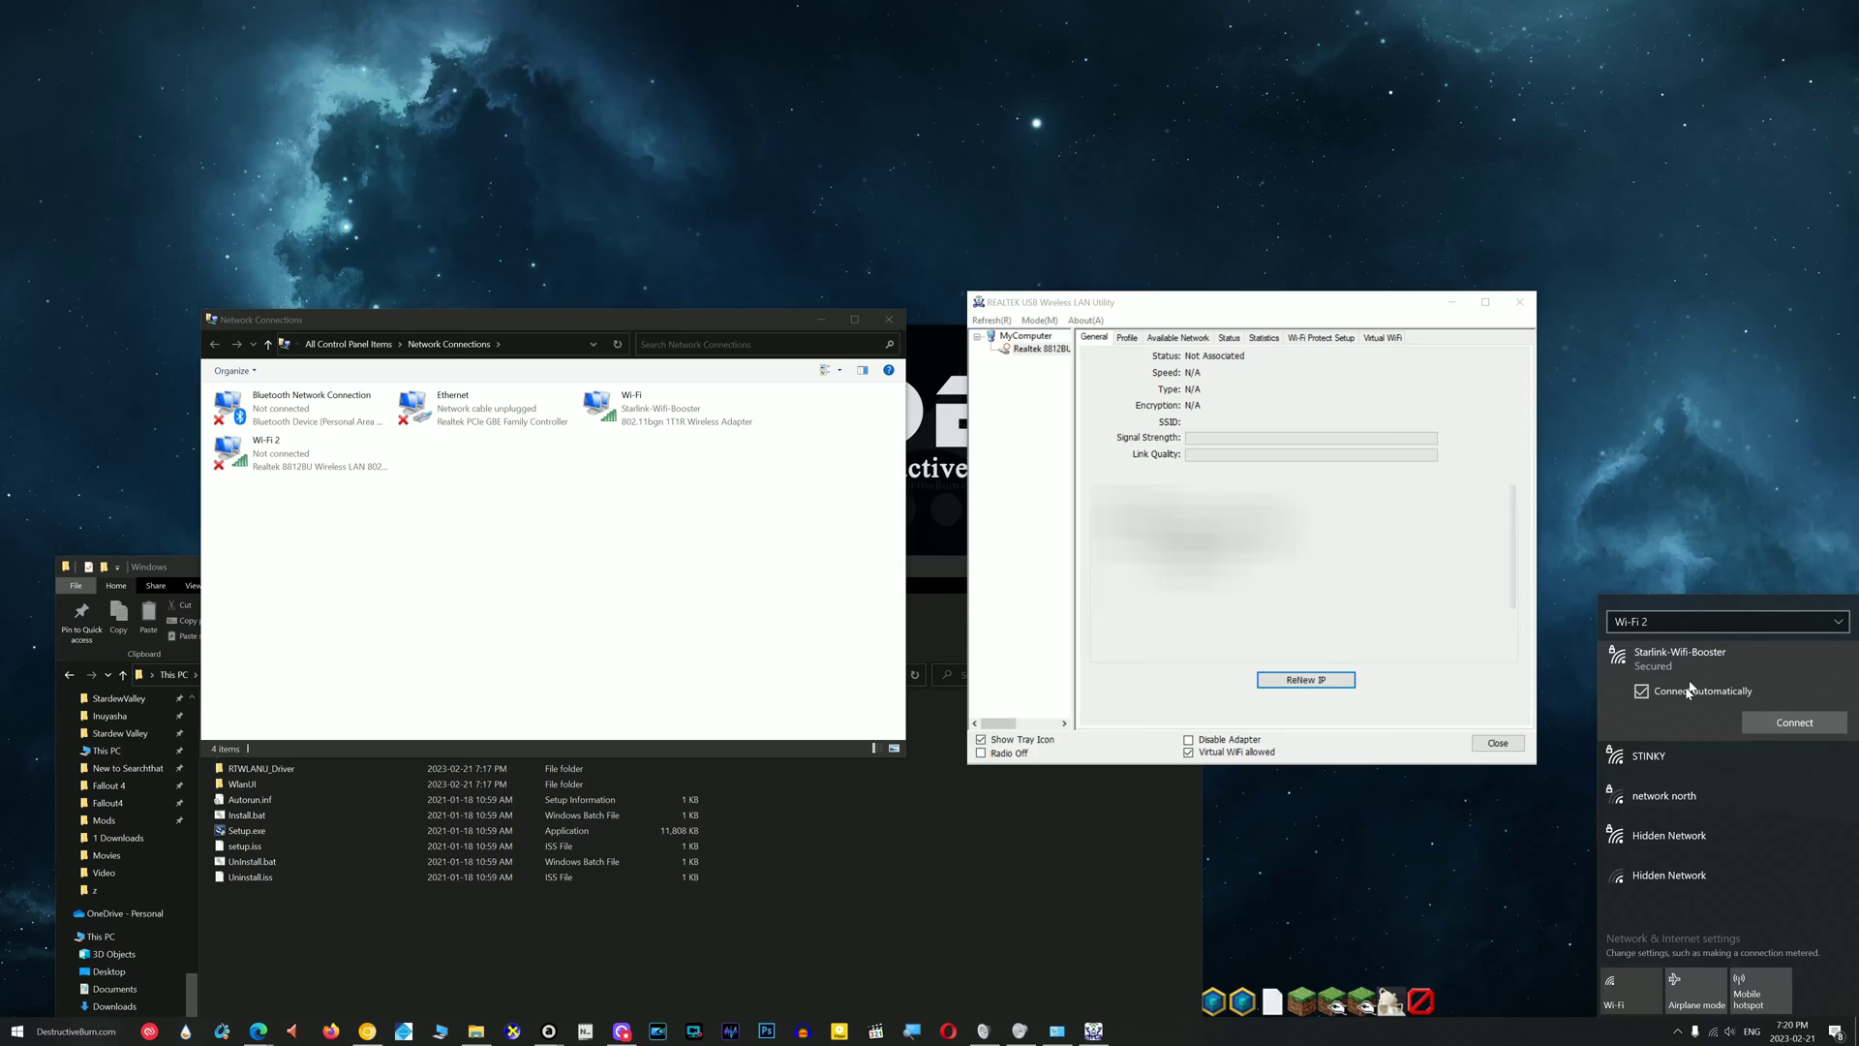
left_click(1778, 724)
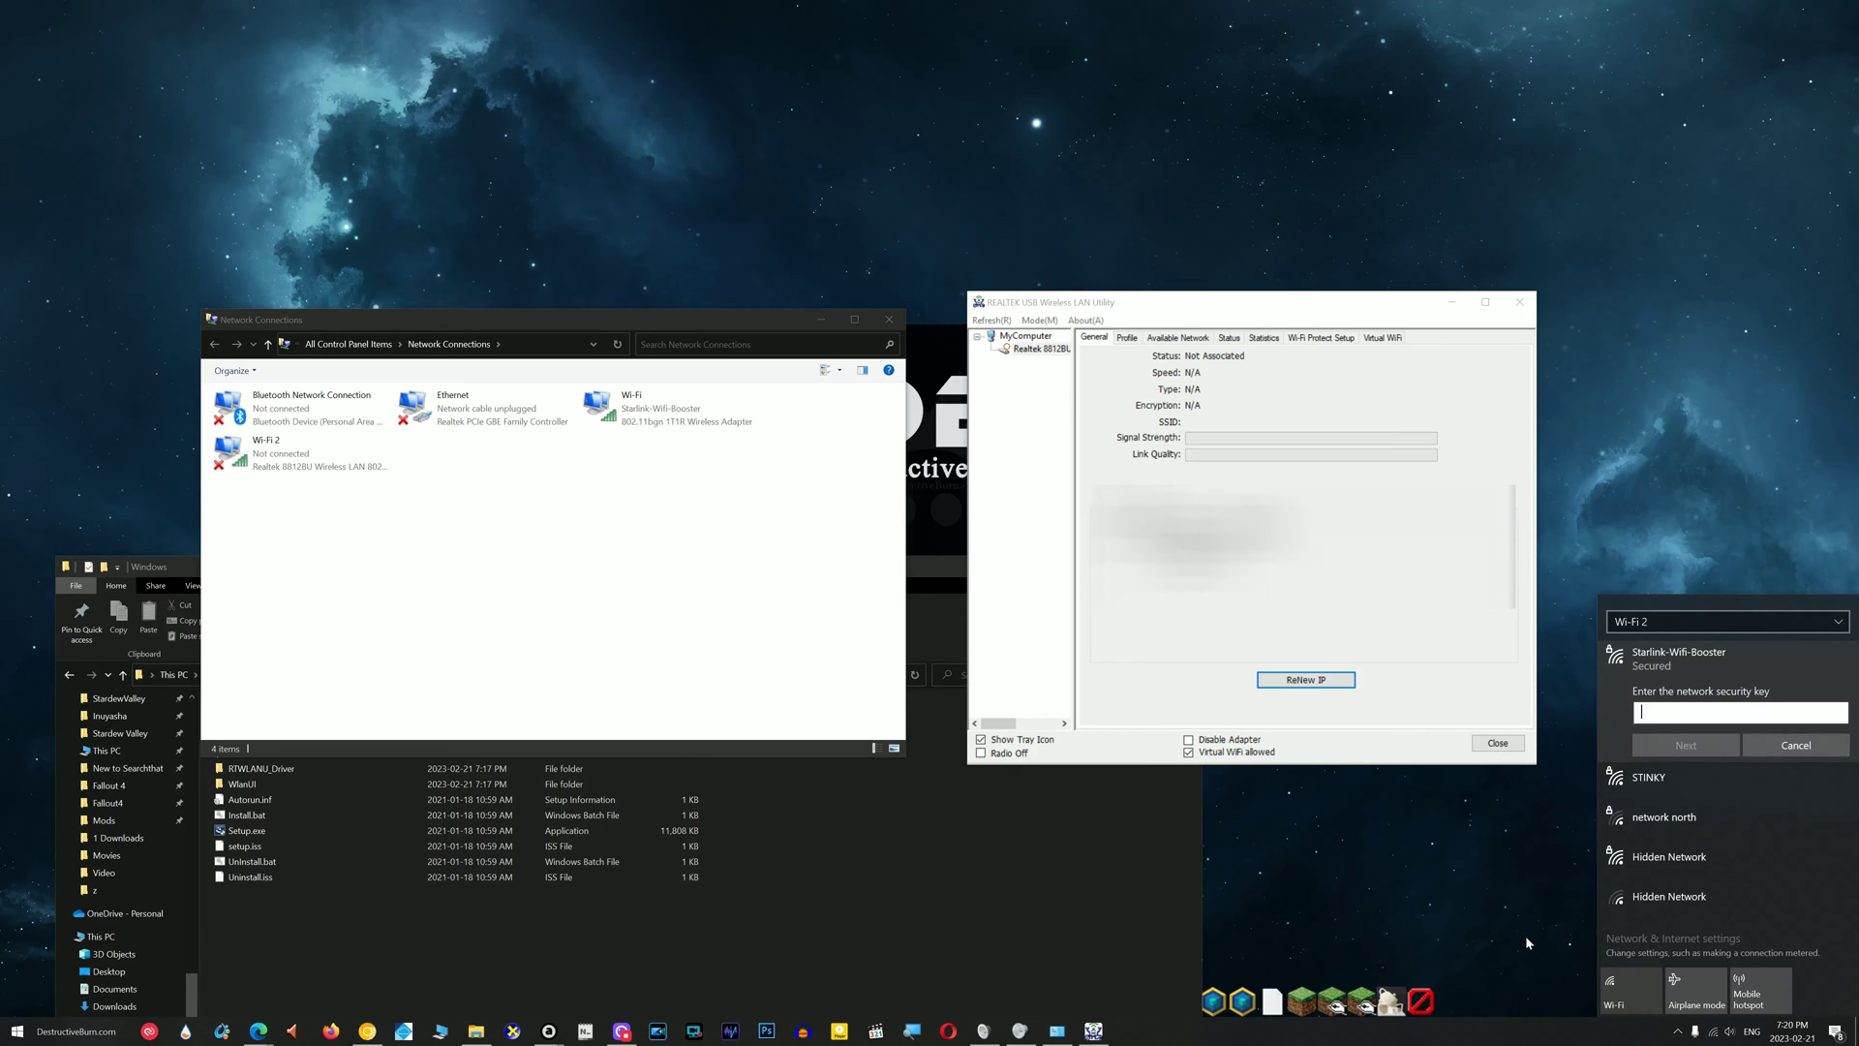
type("•••••••")
left_click(1686, 744)
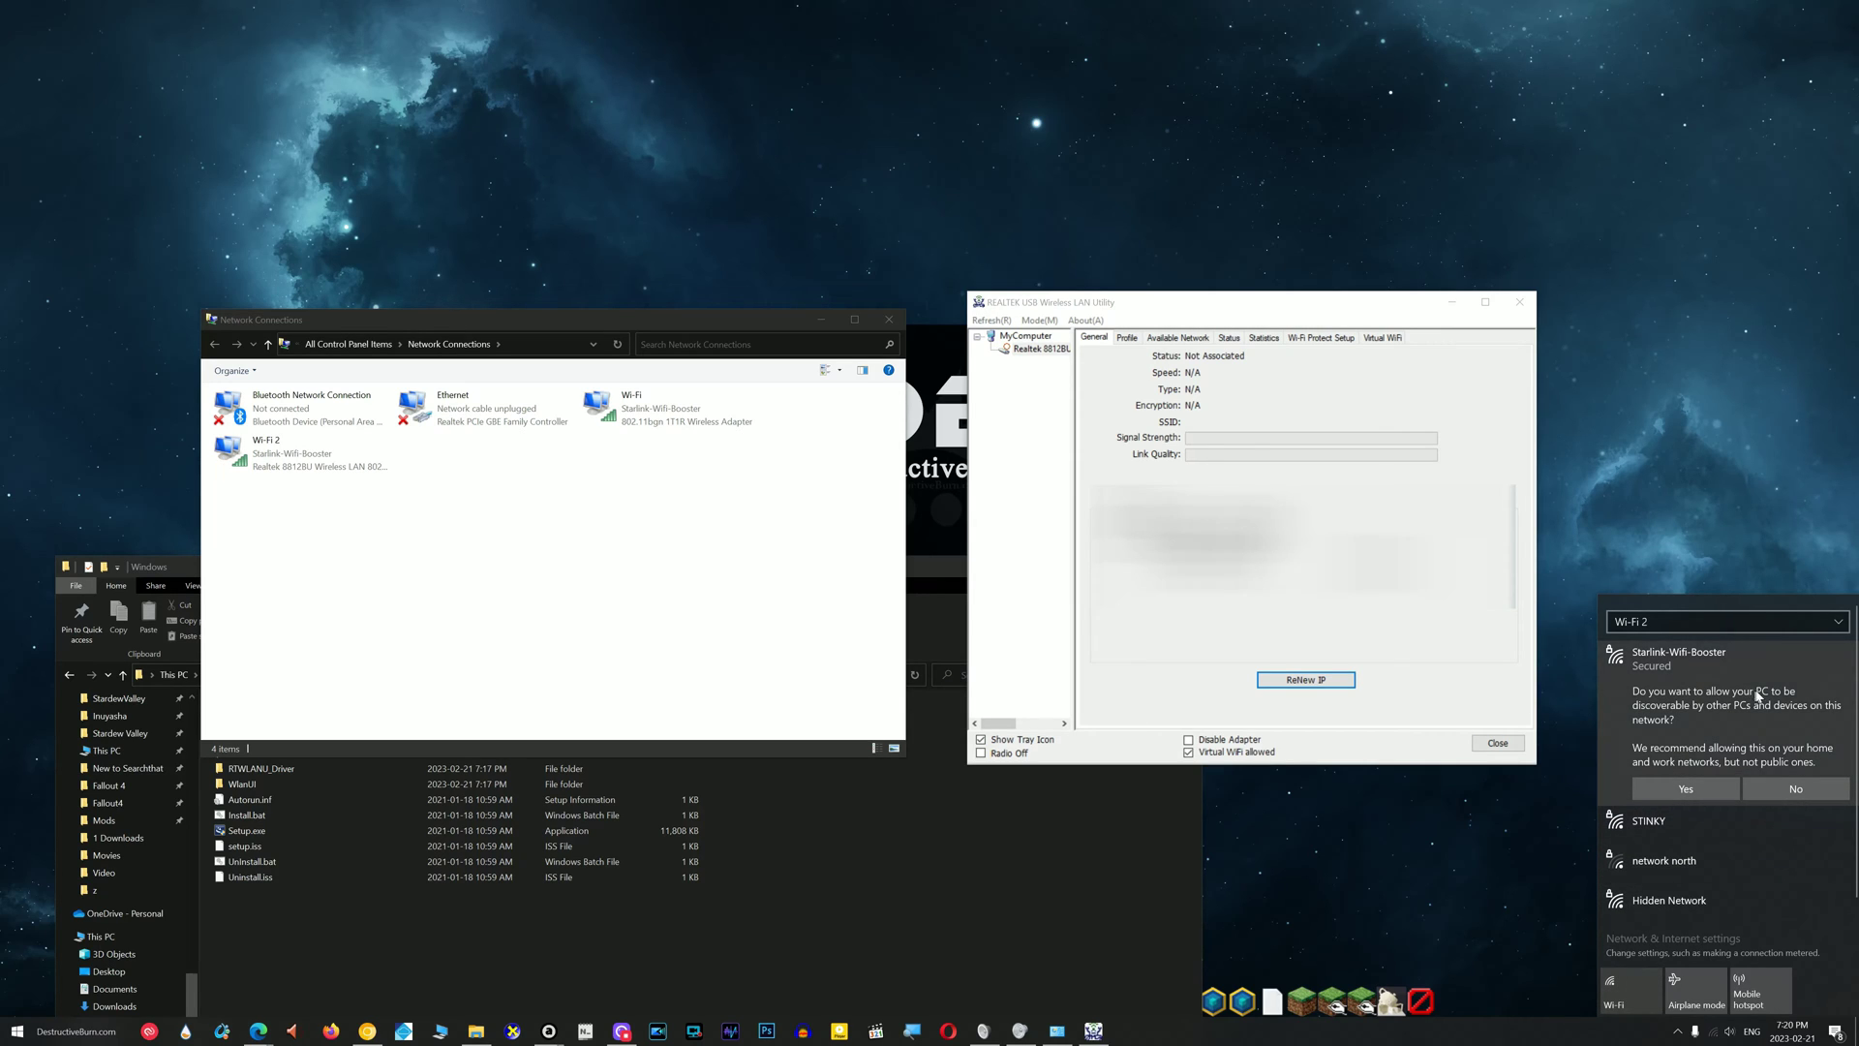
left_click(1797, 790)
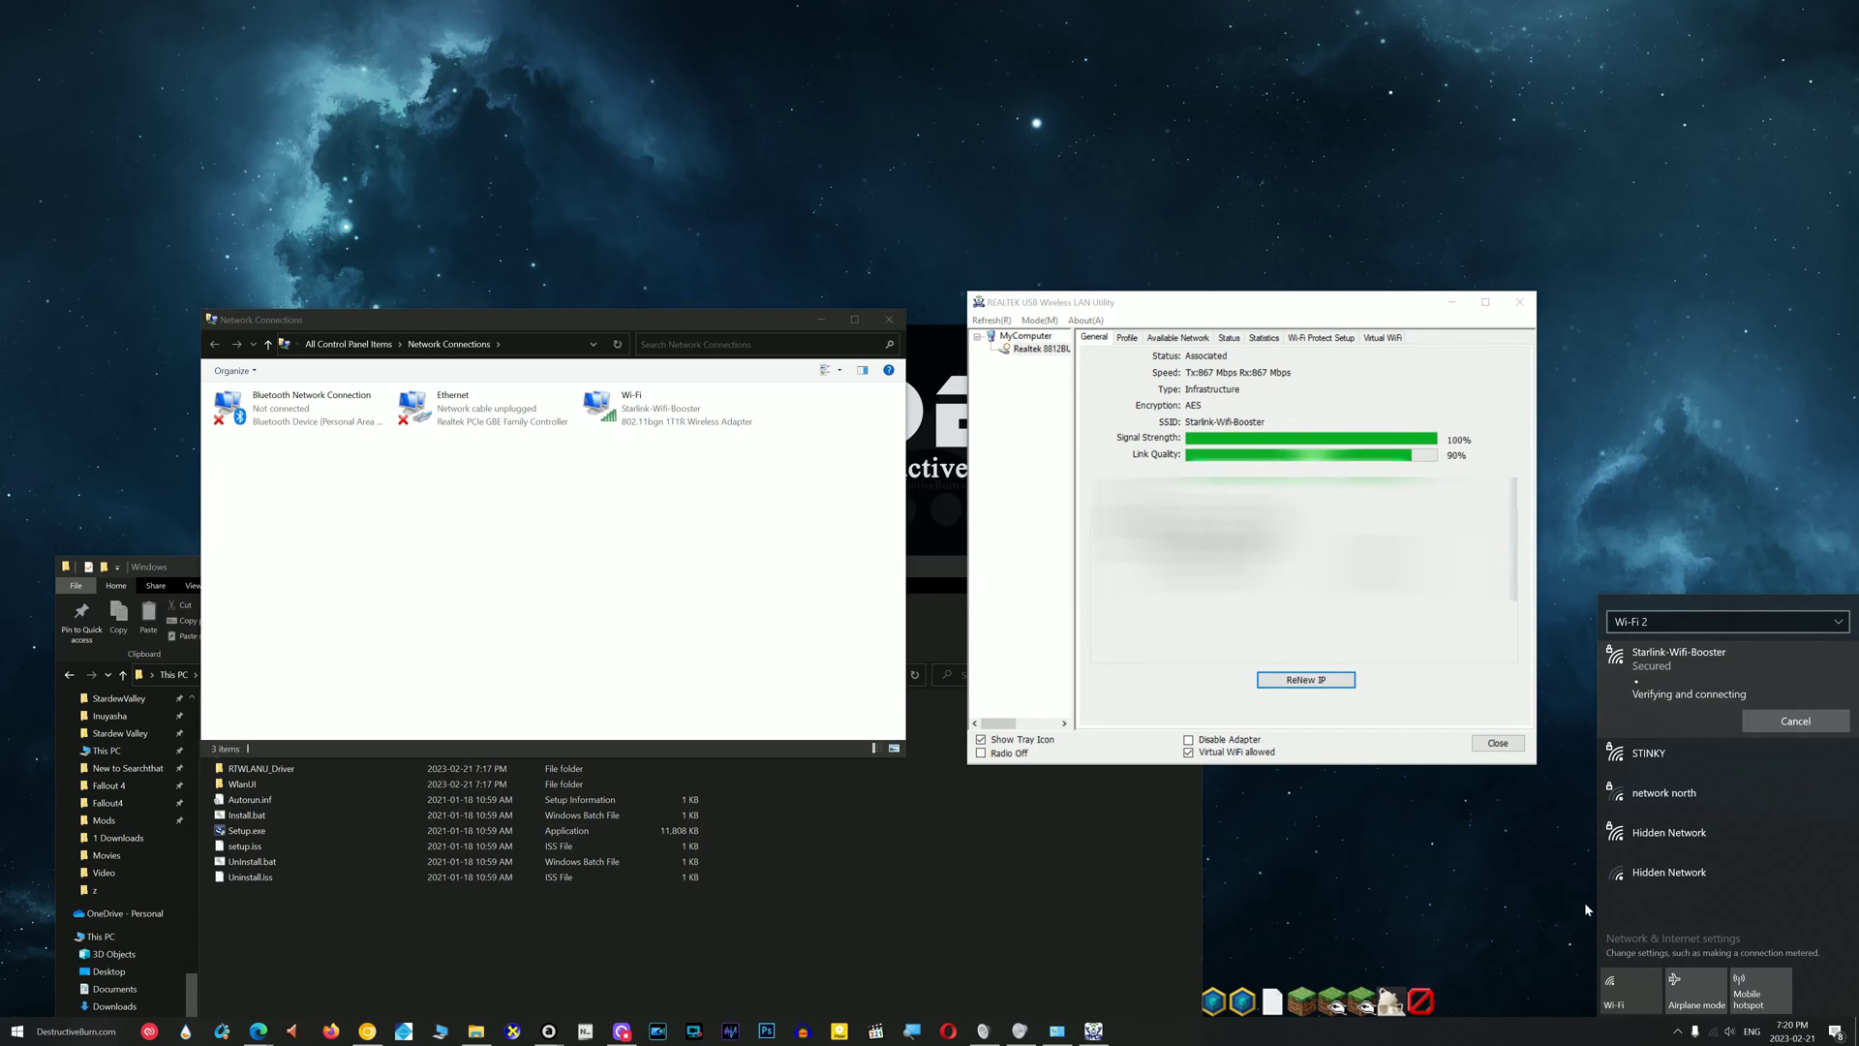
left_click(1578, 881)
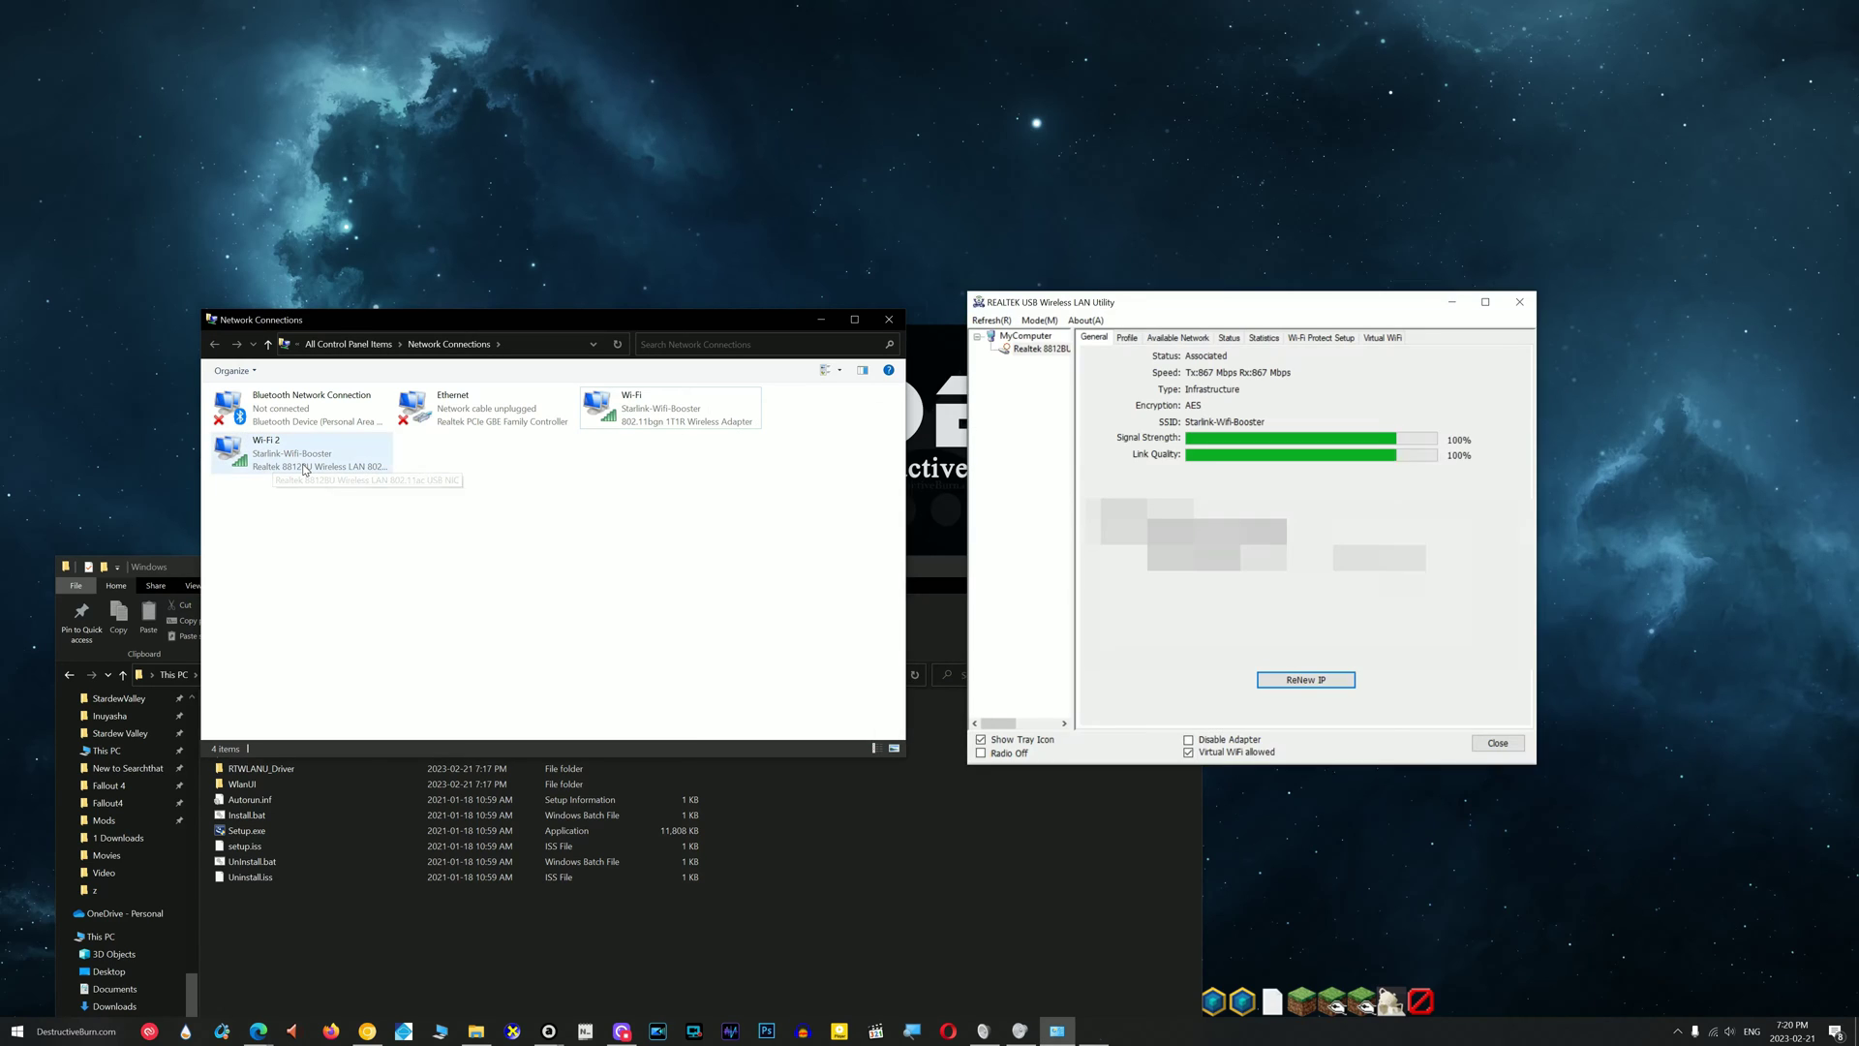
- Check the Wi-Fi 2 adapter's connection status and speed
double_click(305, 470)
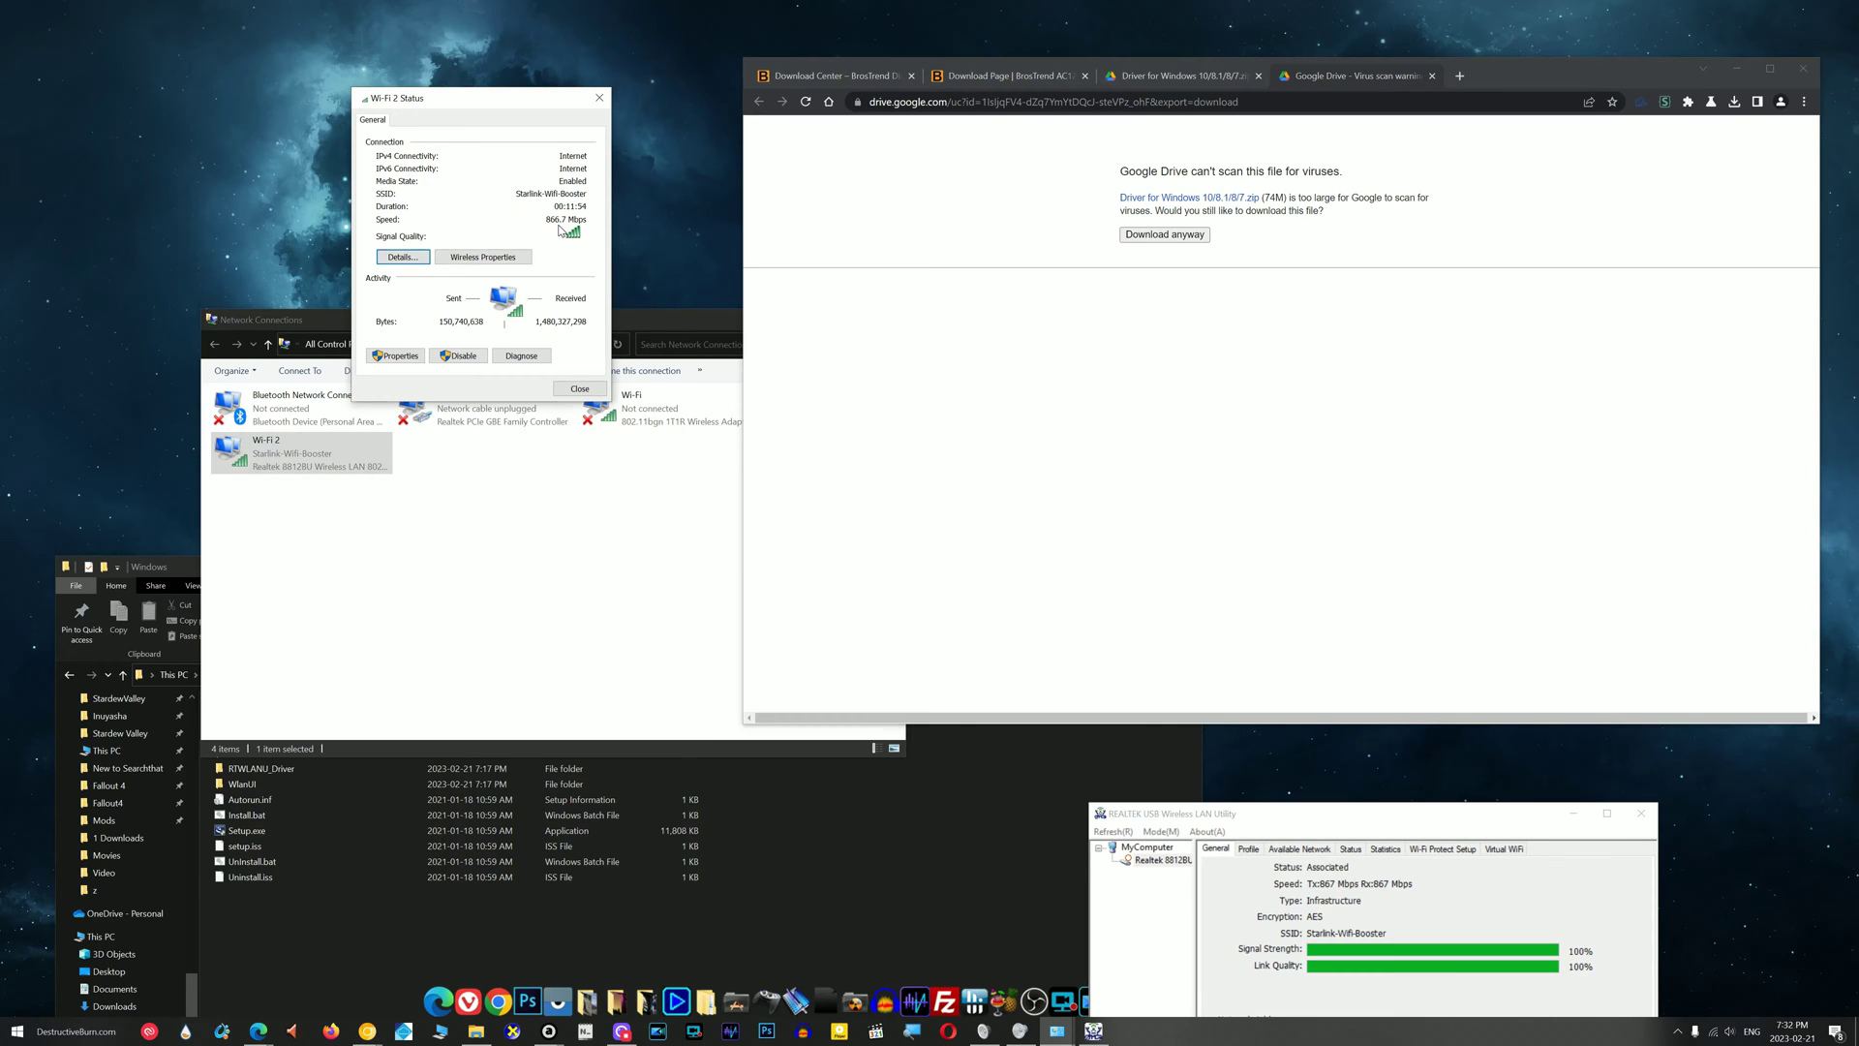
- Open Speedtest from the SearchThat.net home page in a new browser tab and start an internet speed test
left_click(1459, 76)
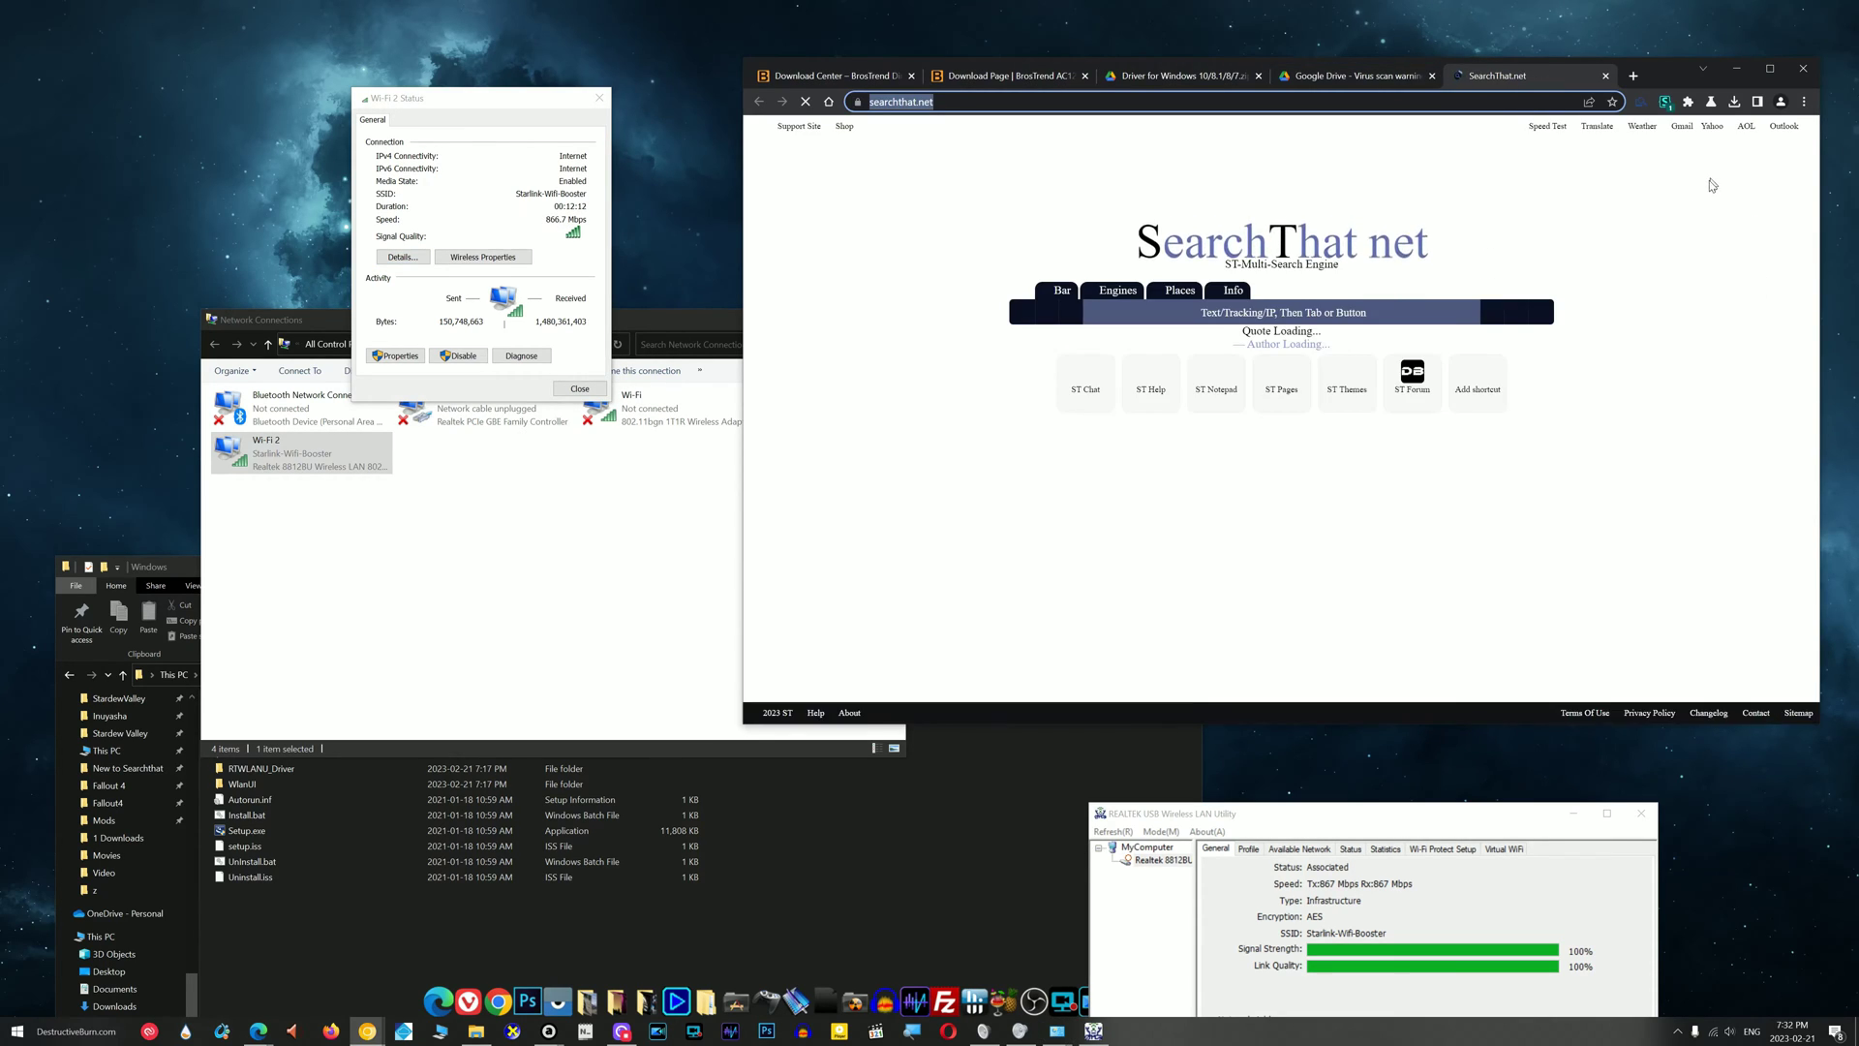
left_click(1516, 126)
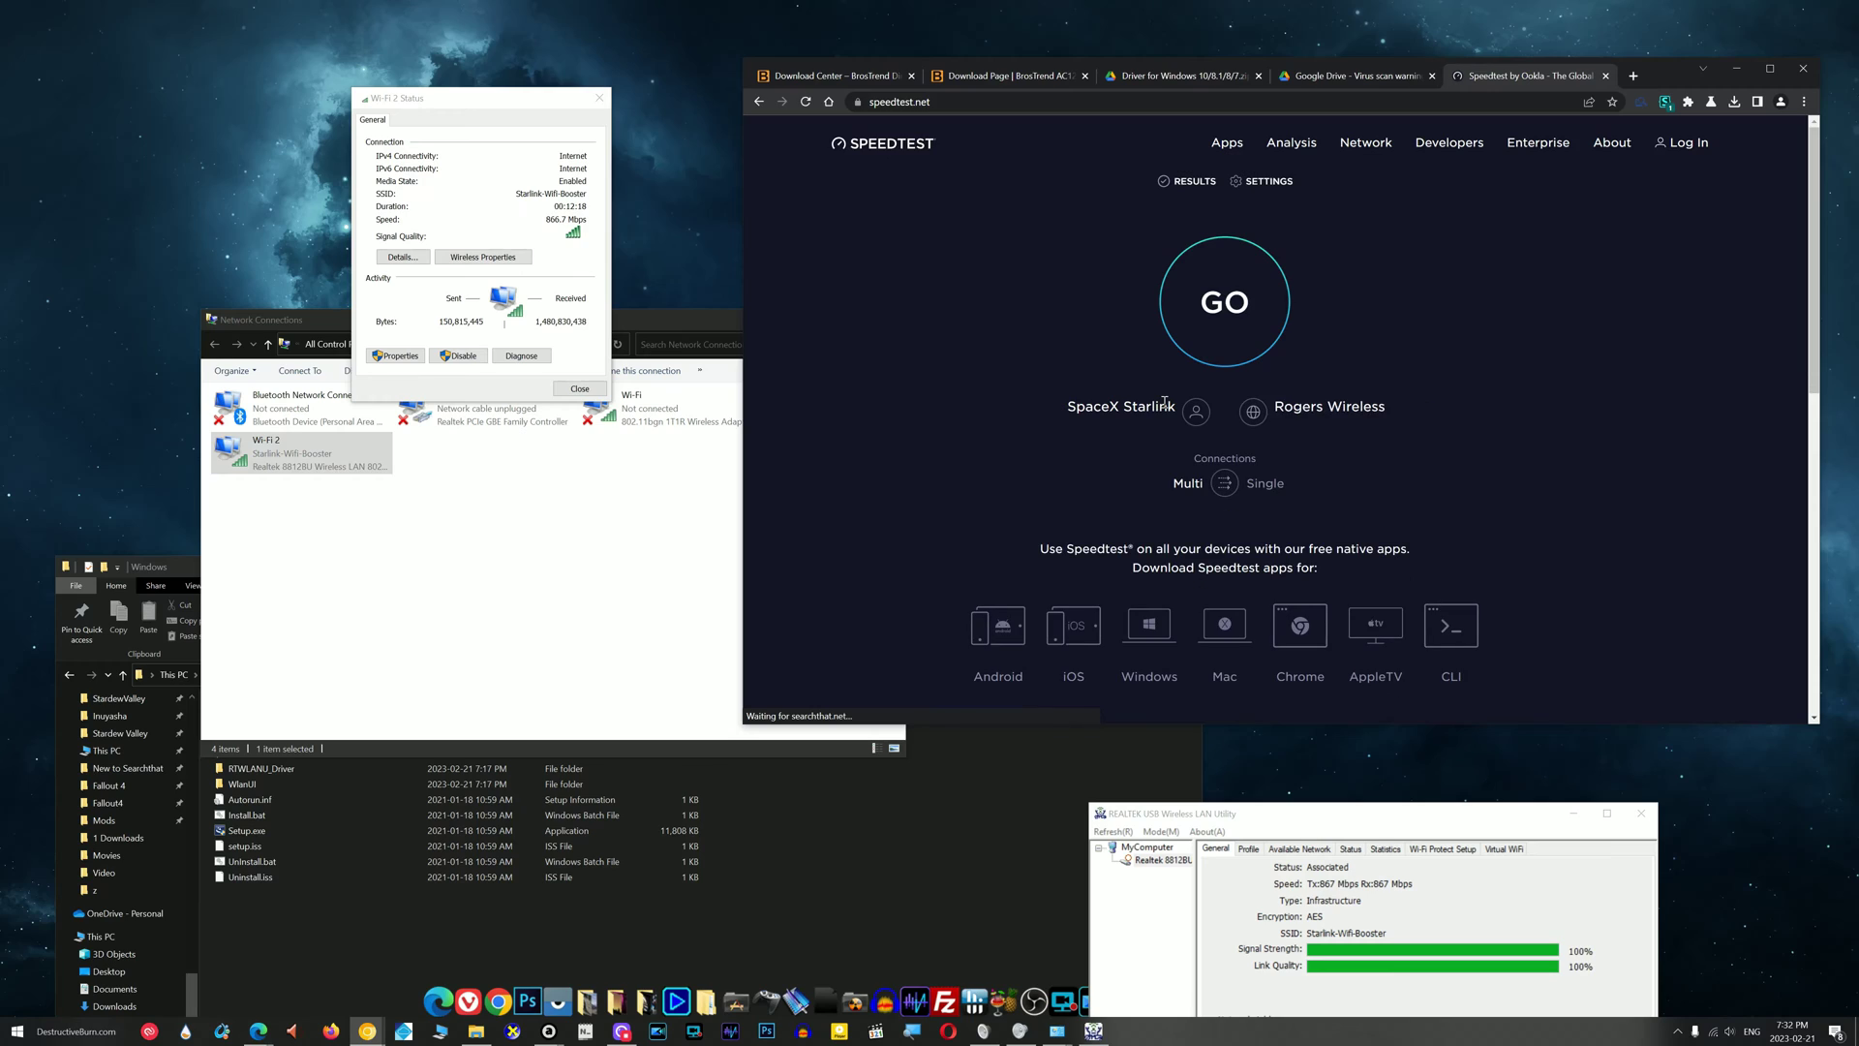
left_click(1224, 301)
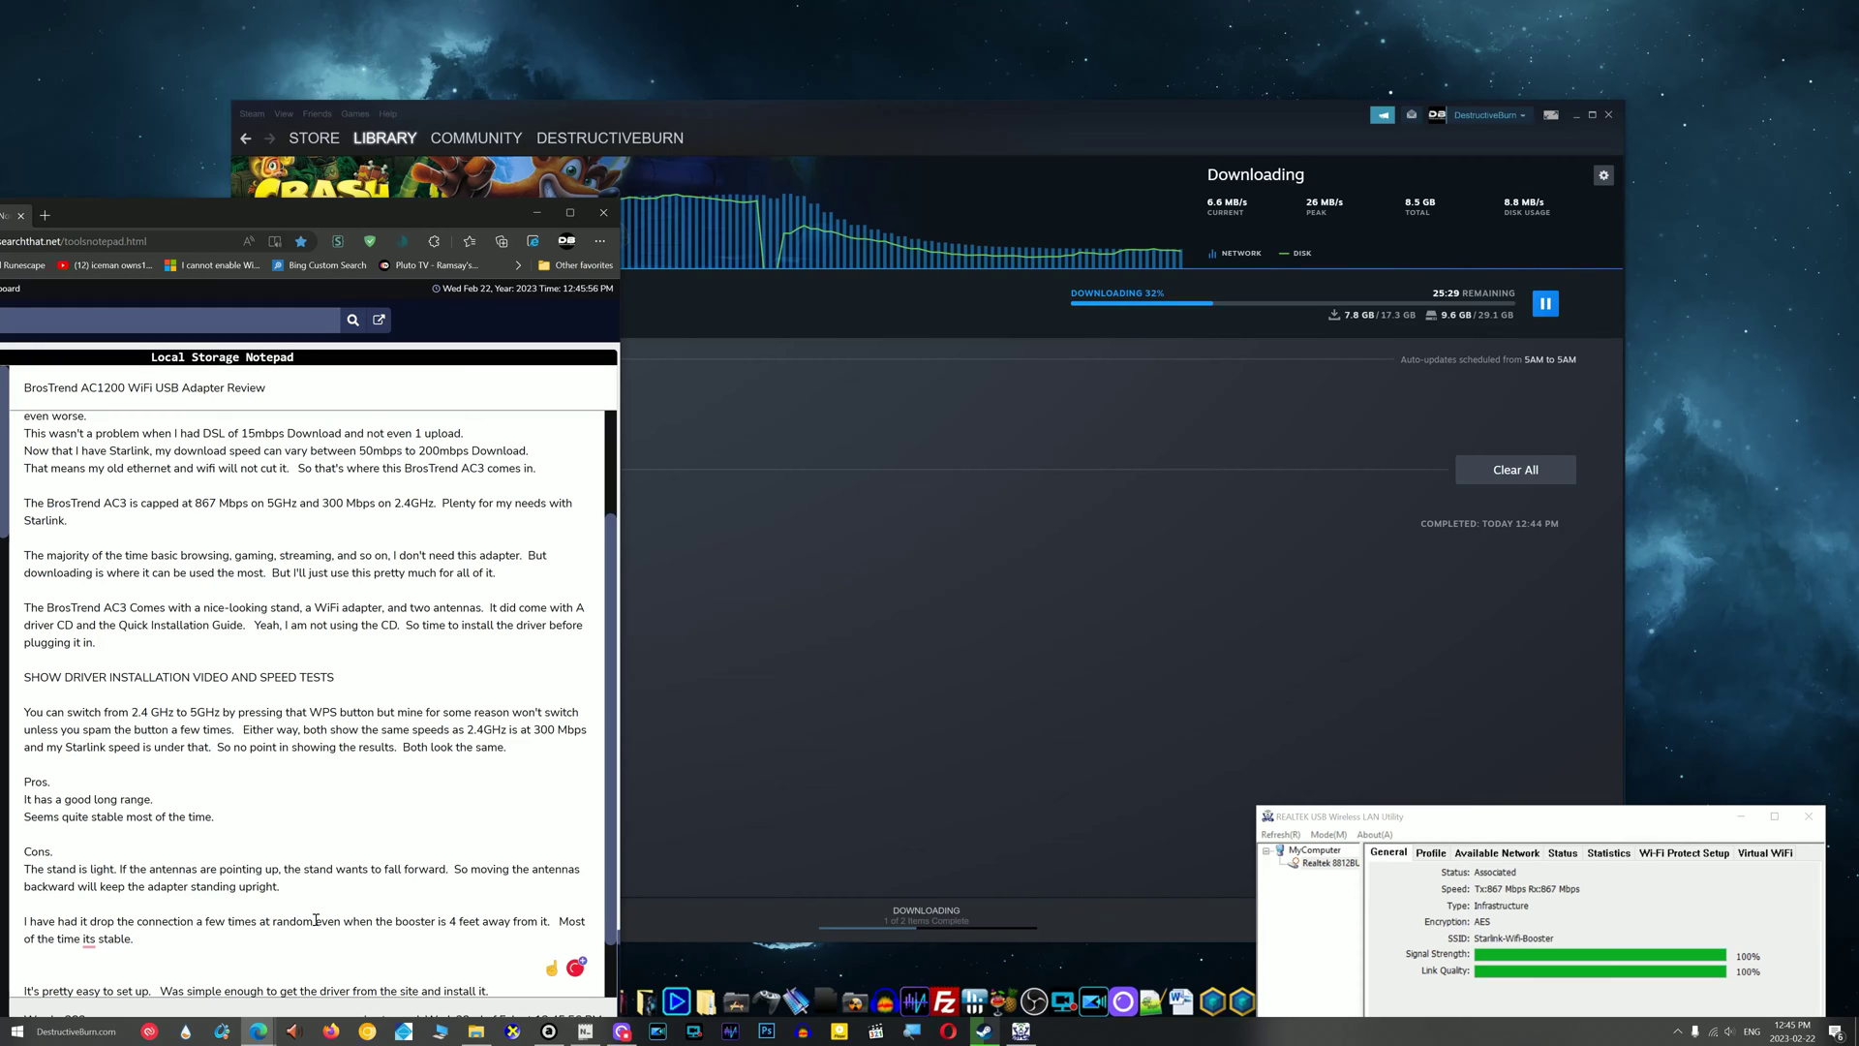
- Correct "its" to "it's" in the BrosTrend AC1200 review note and minimize the notepad's browser window
right_click(94, 944)
left_click(131, 844)
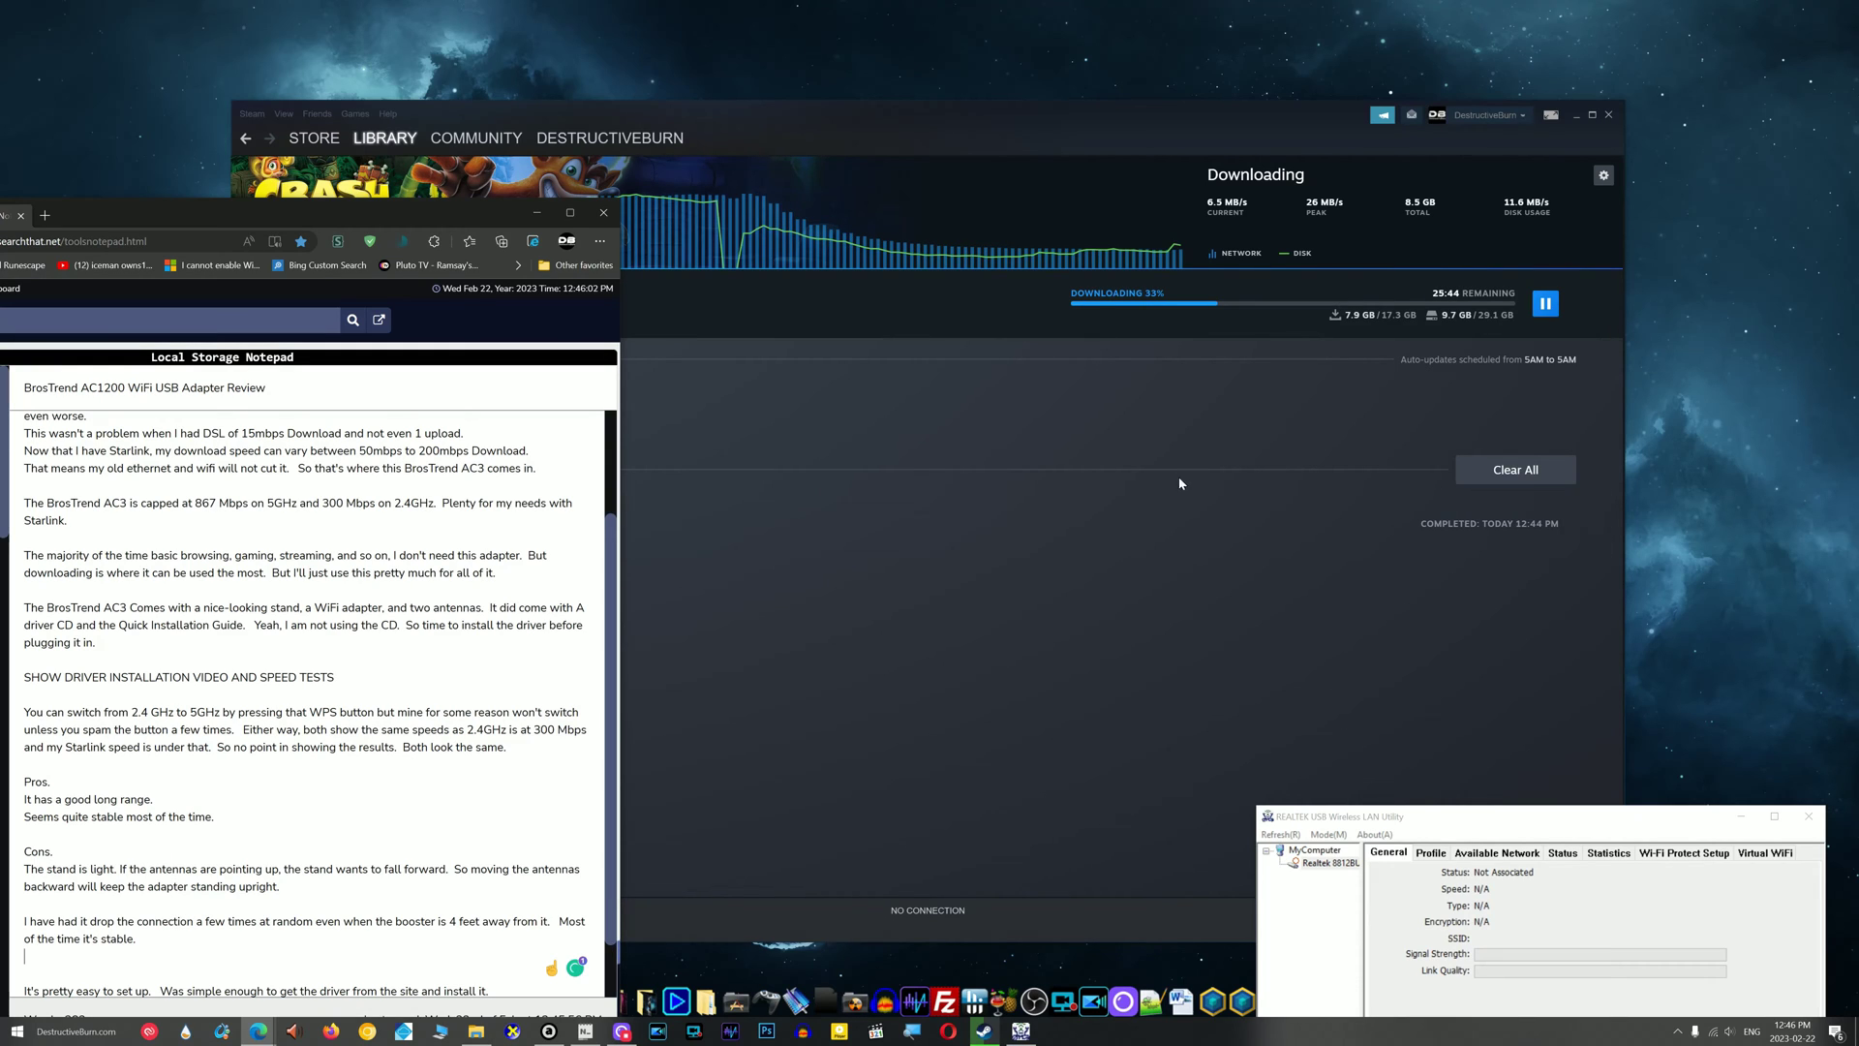
left_click(537, 212)
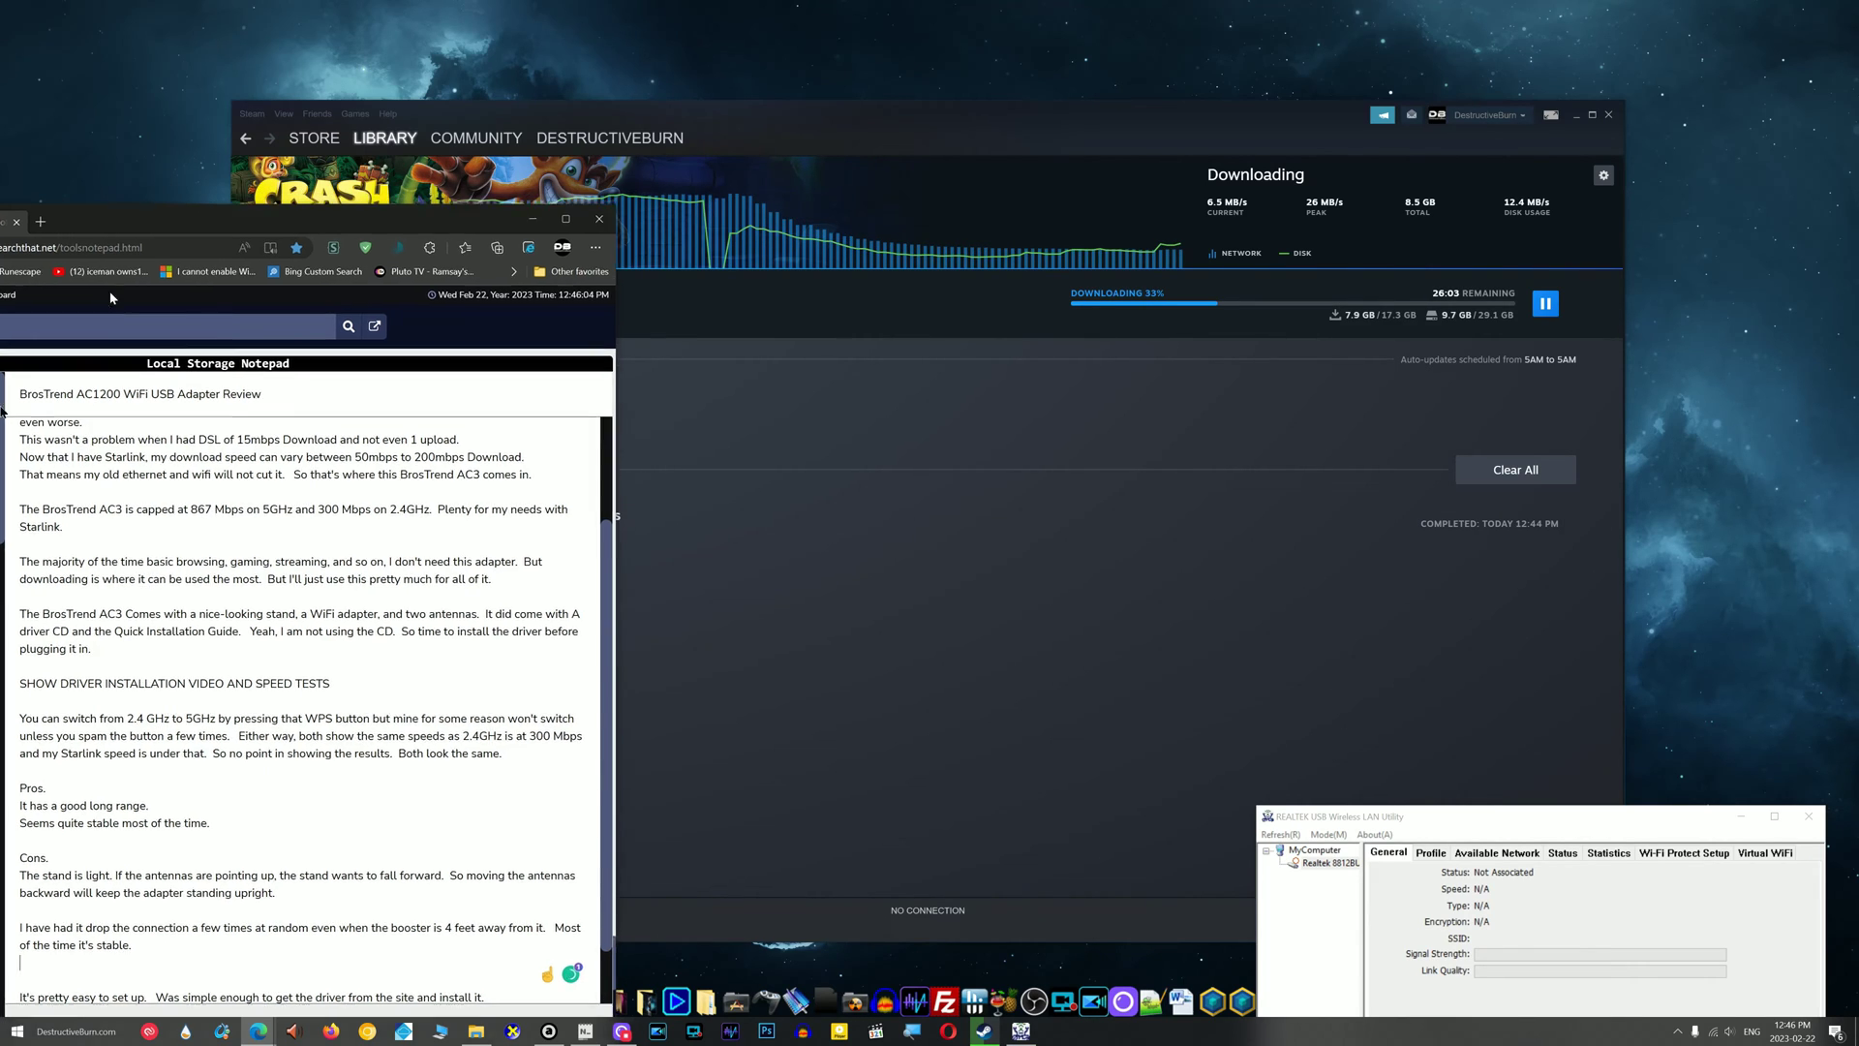
- Examine Steam's download graph for Crash Bandicoot N. Sane Trilogy and the adapter's connection status in the Realtek utility
left_click(796, 751)
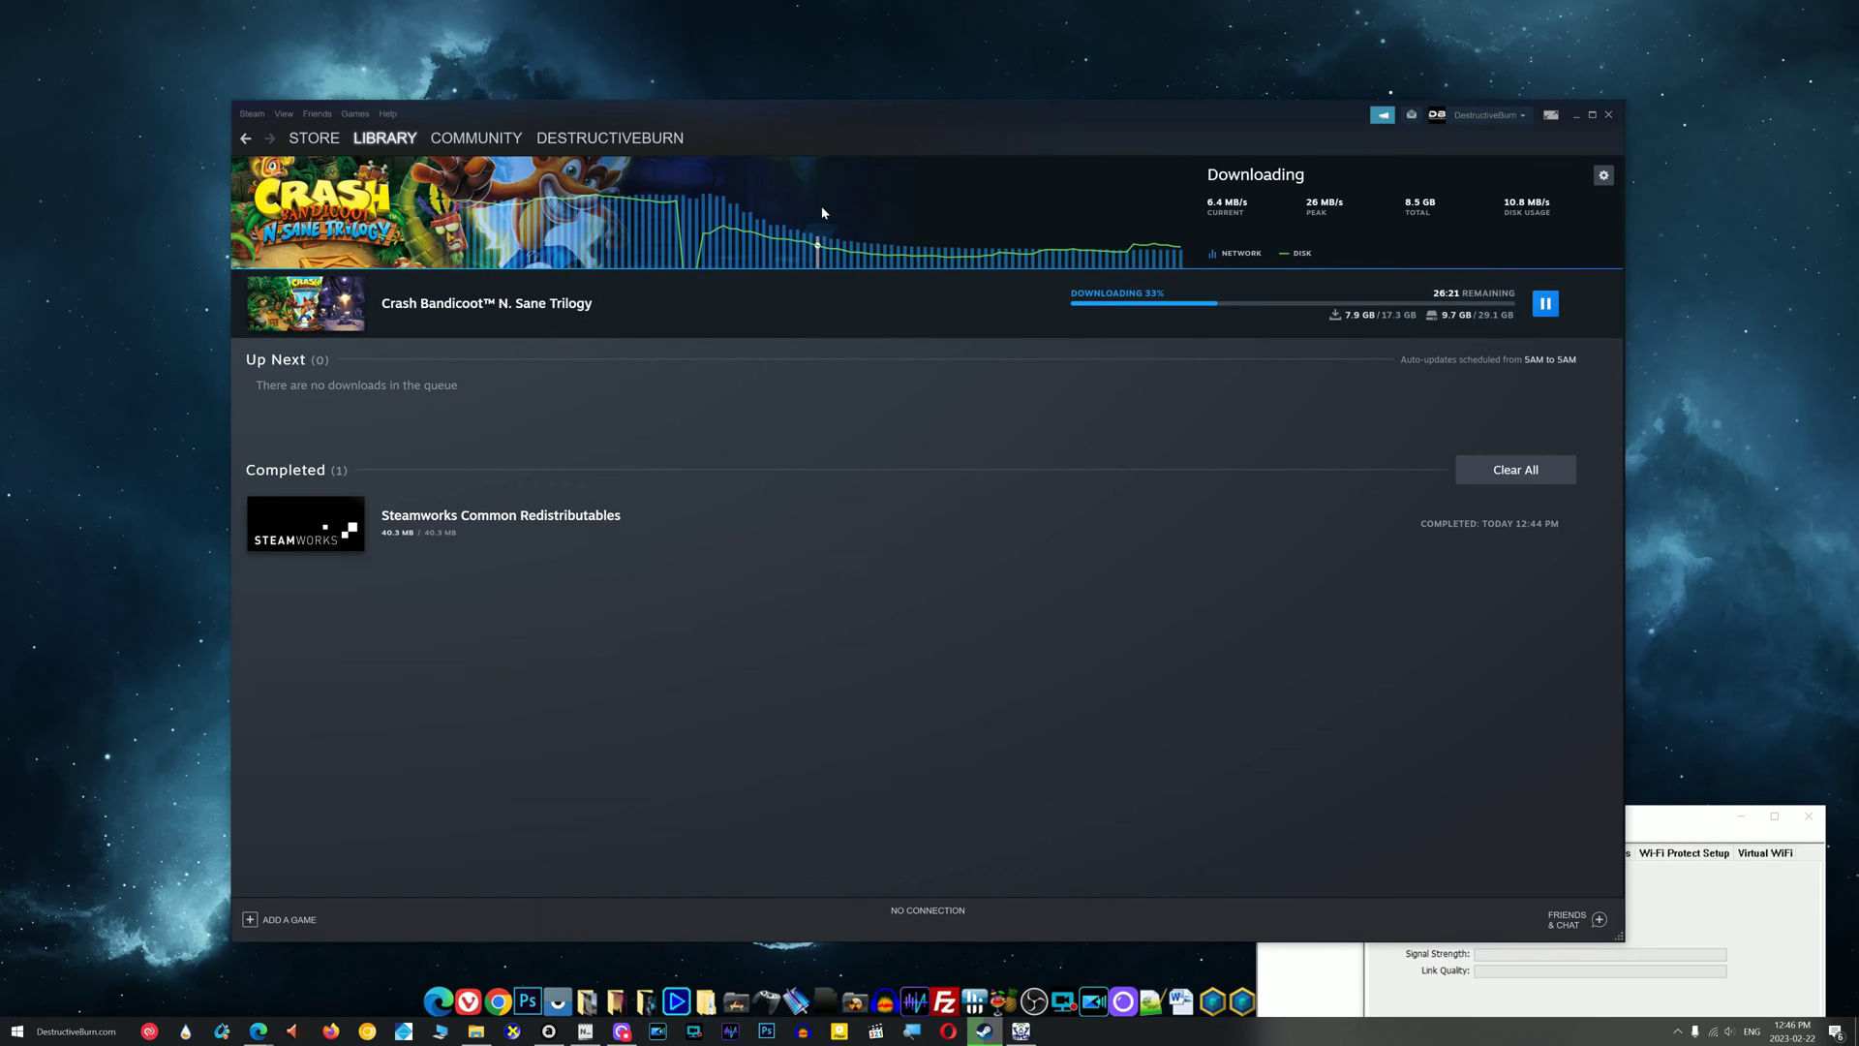
mouse_move(1162, 263)
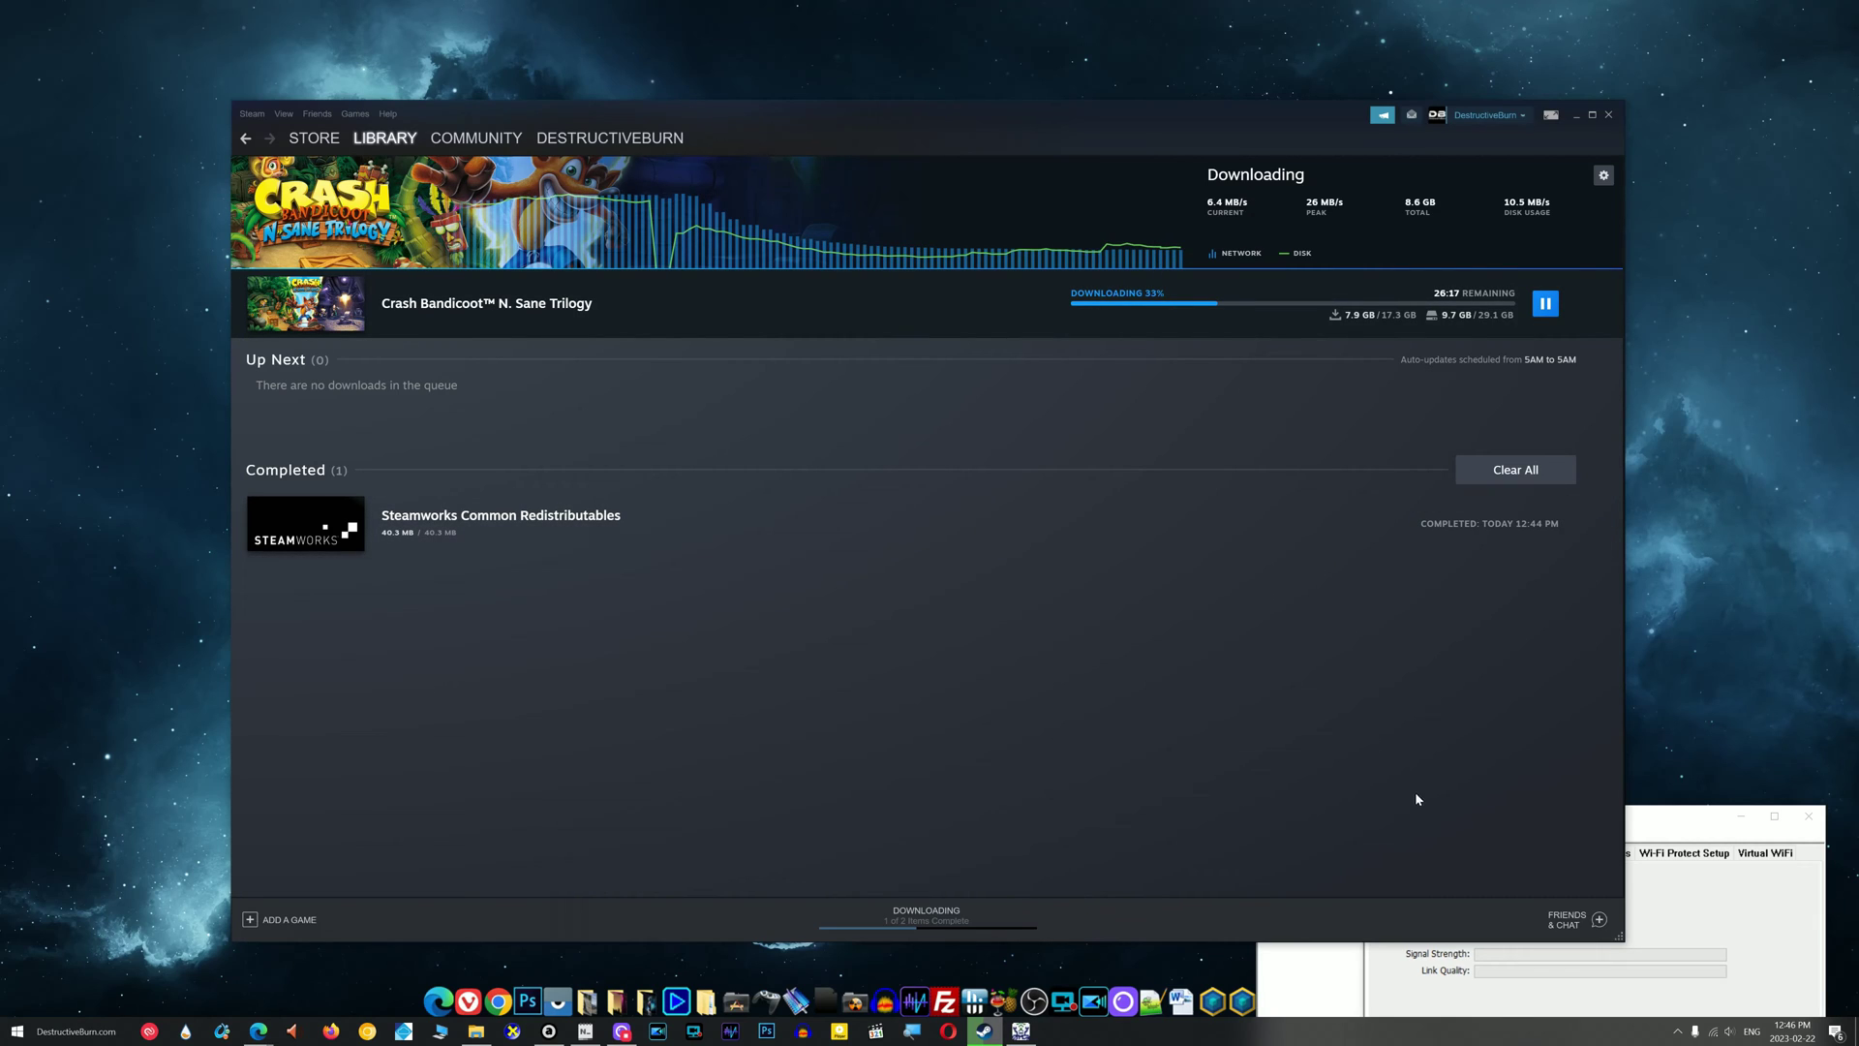
left_click(1656, 820)
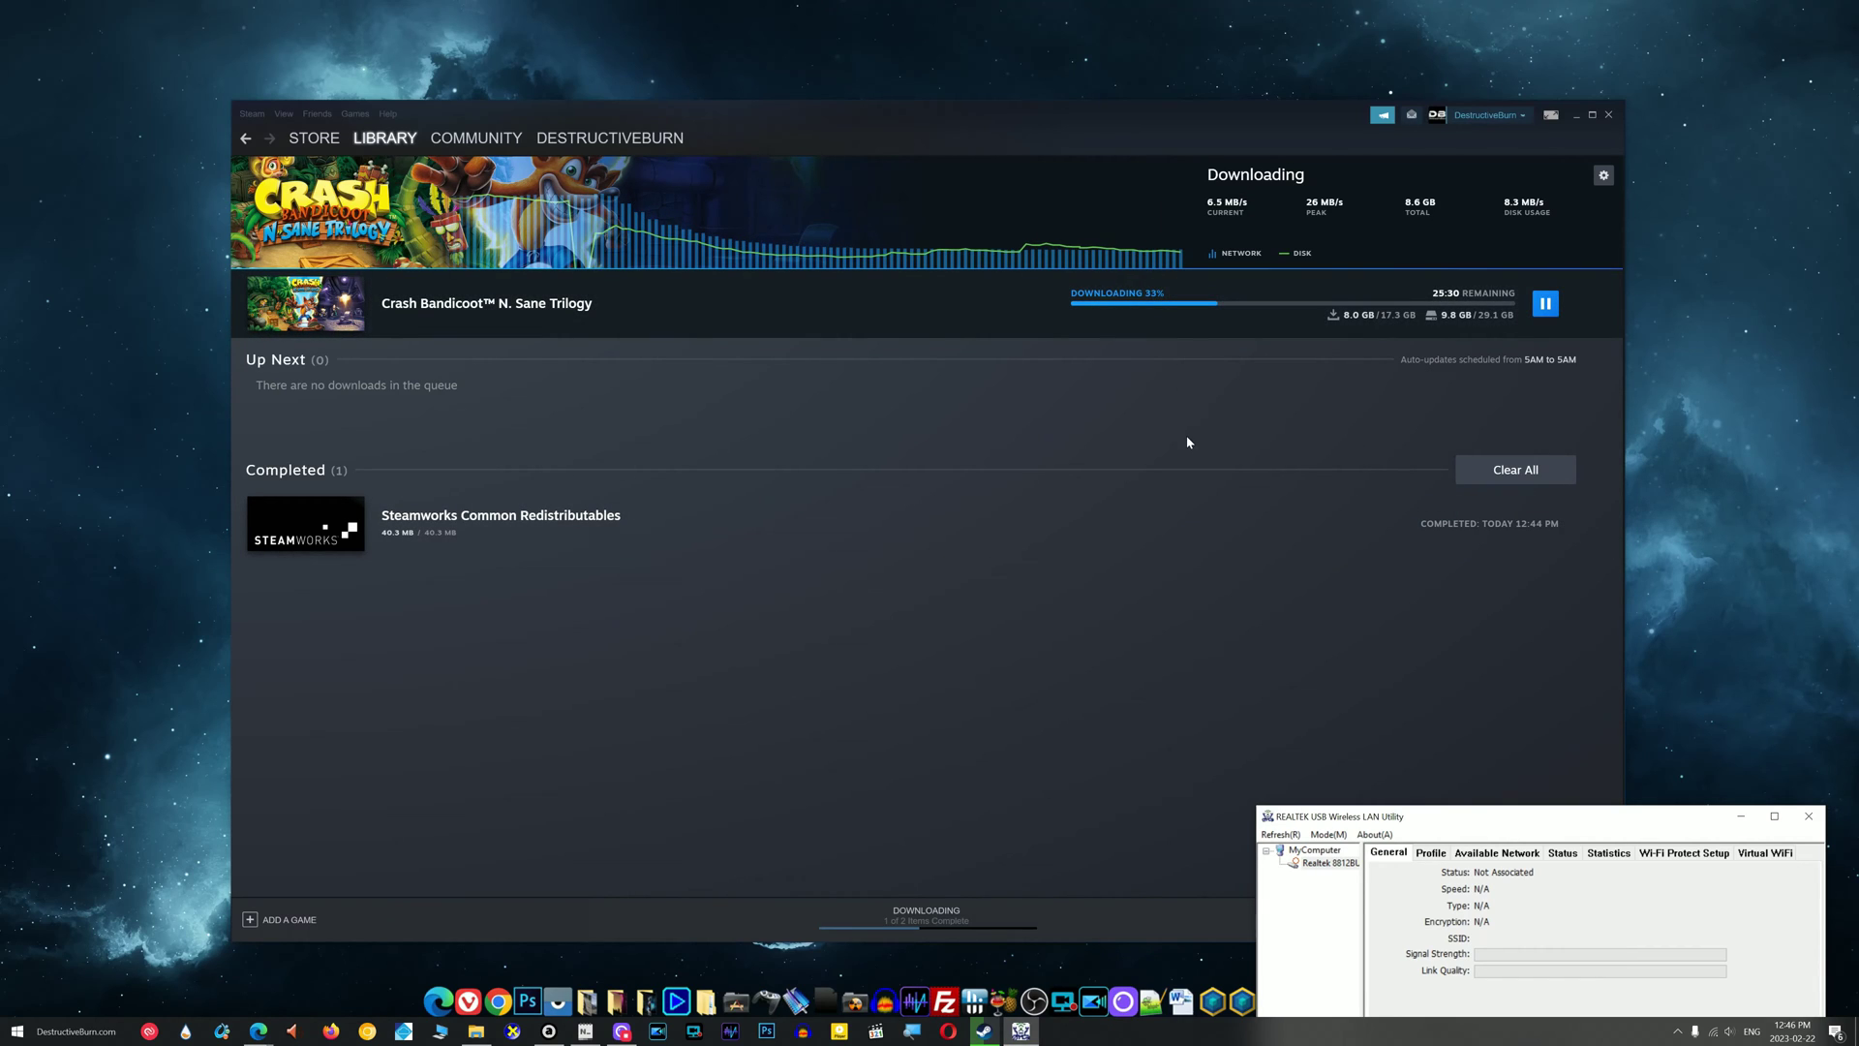
- Bring the BrosTrend review note back on screen and move its window higher on the desktop
left_click(257, 1031)
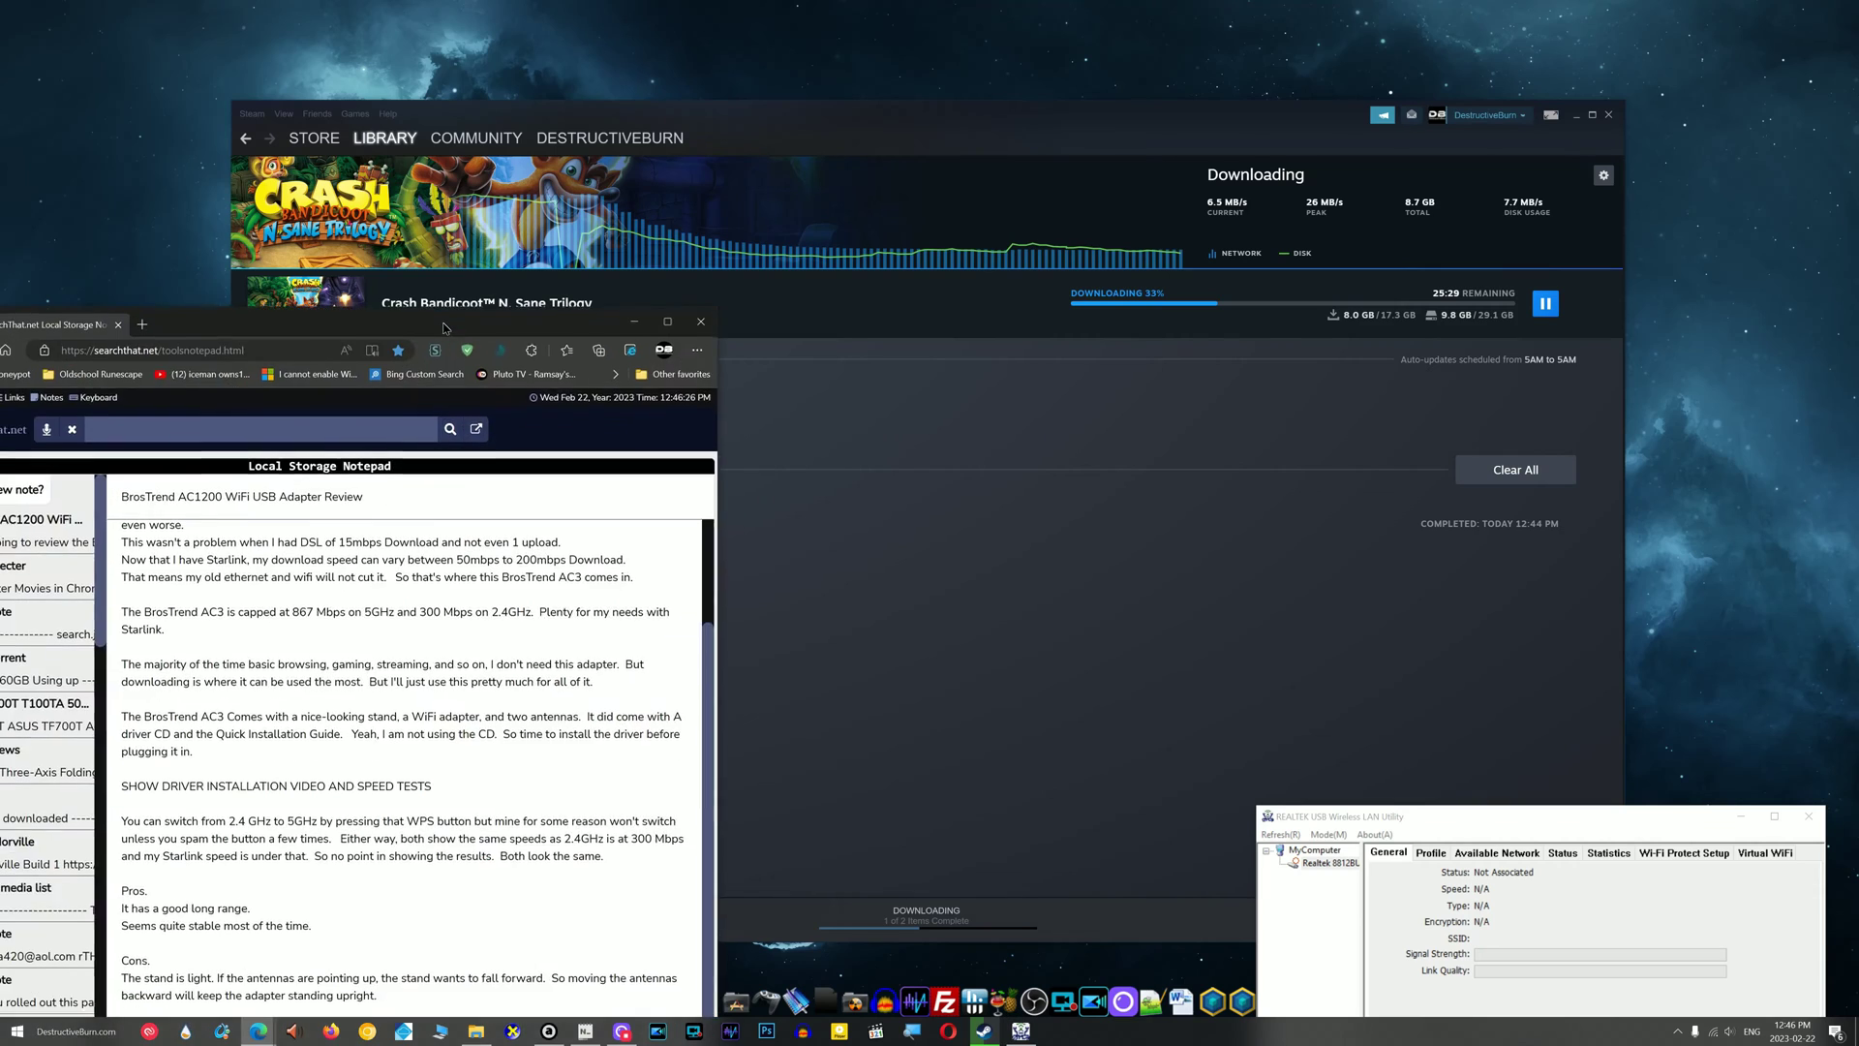
left_click_drag(354, 399, 353, 224)
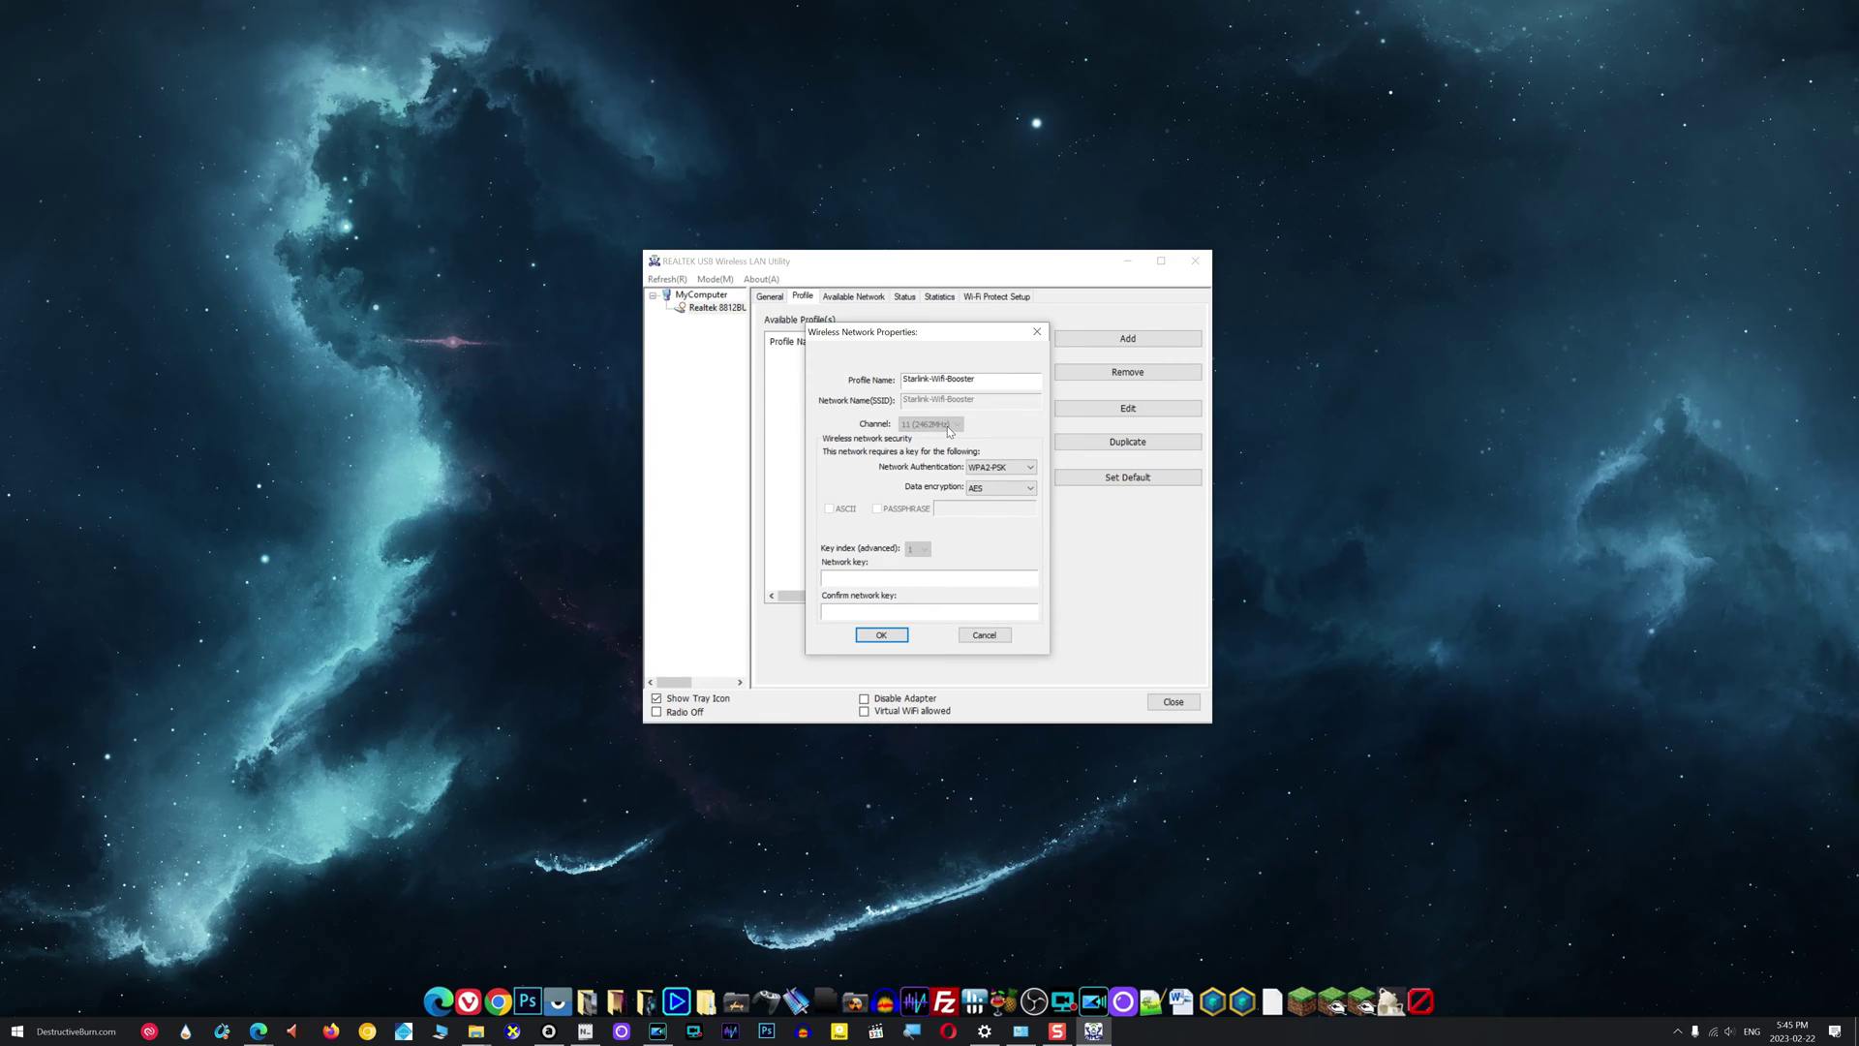
- Dismiss the current wireless network properties and view those of the channel 157 Starlink-Wifi-Booster network among the Realtek utility's available networks
left_click(1038, 332)
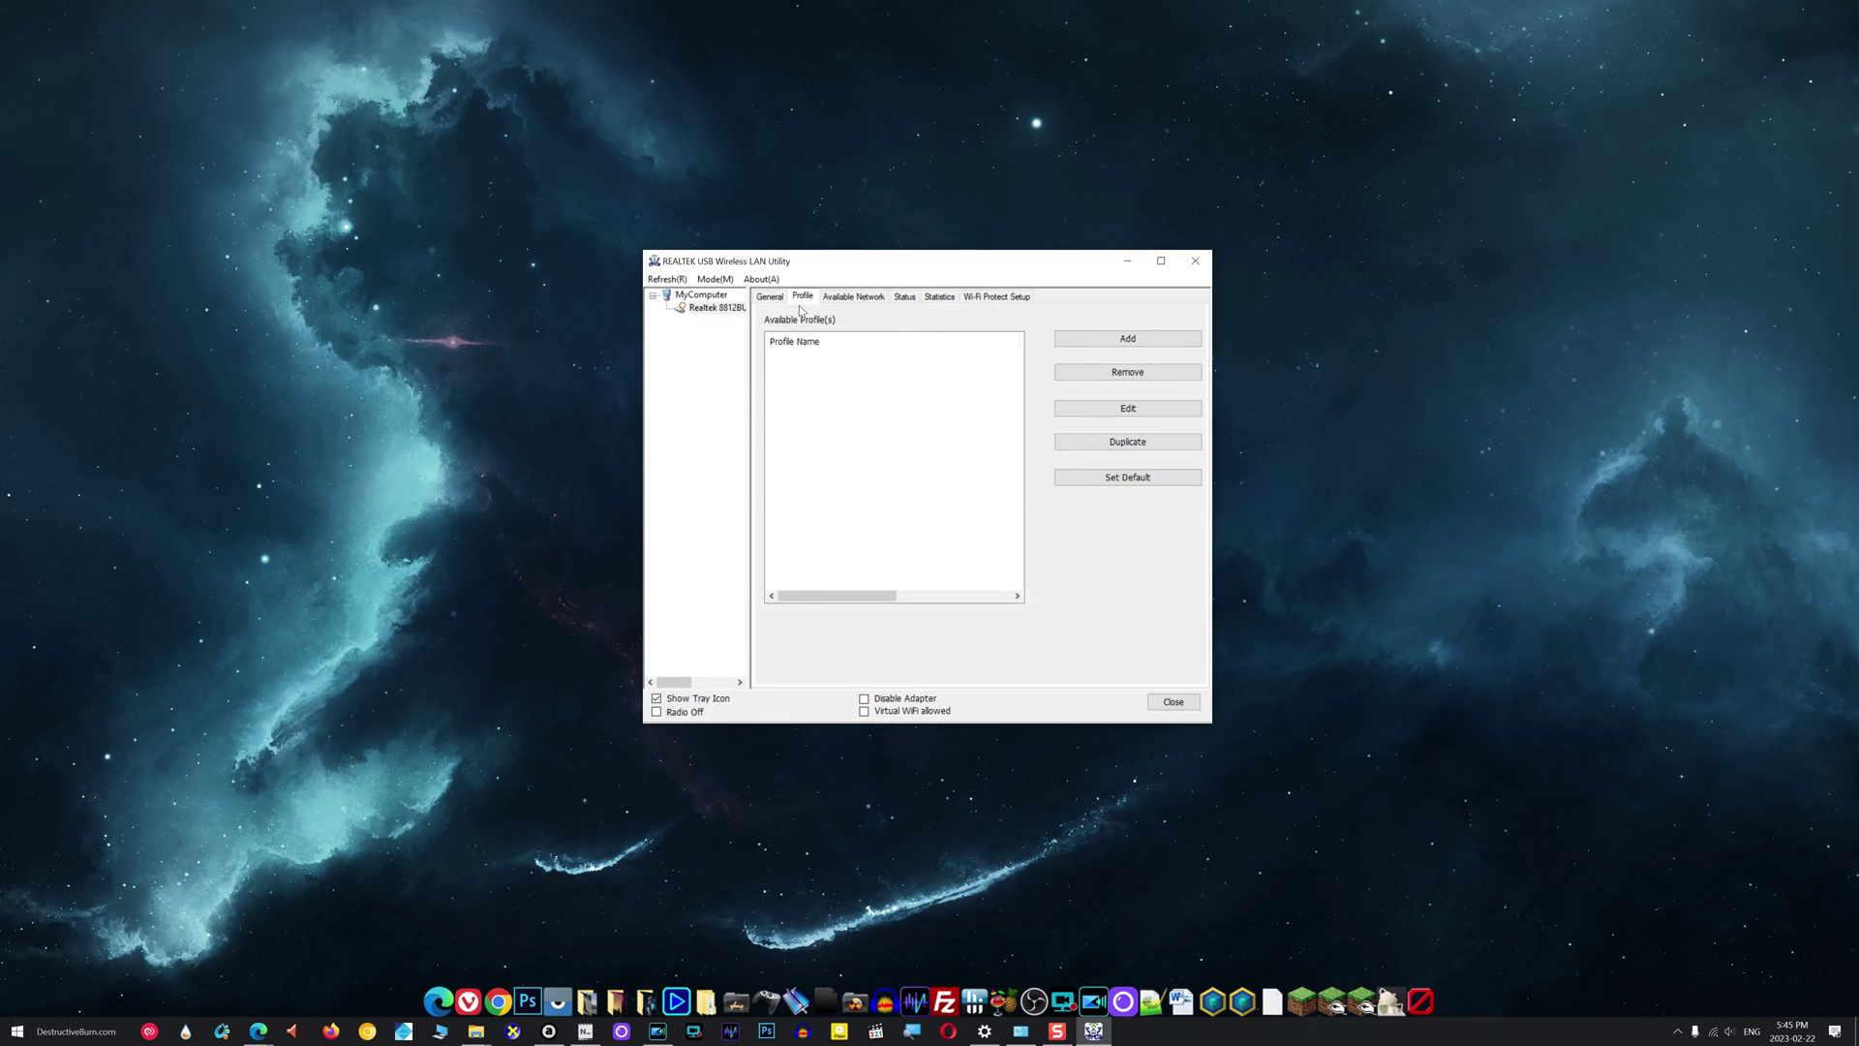
left_click(868, 298)
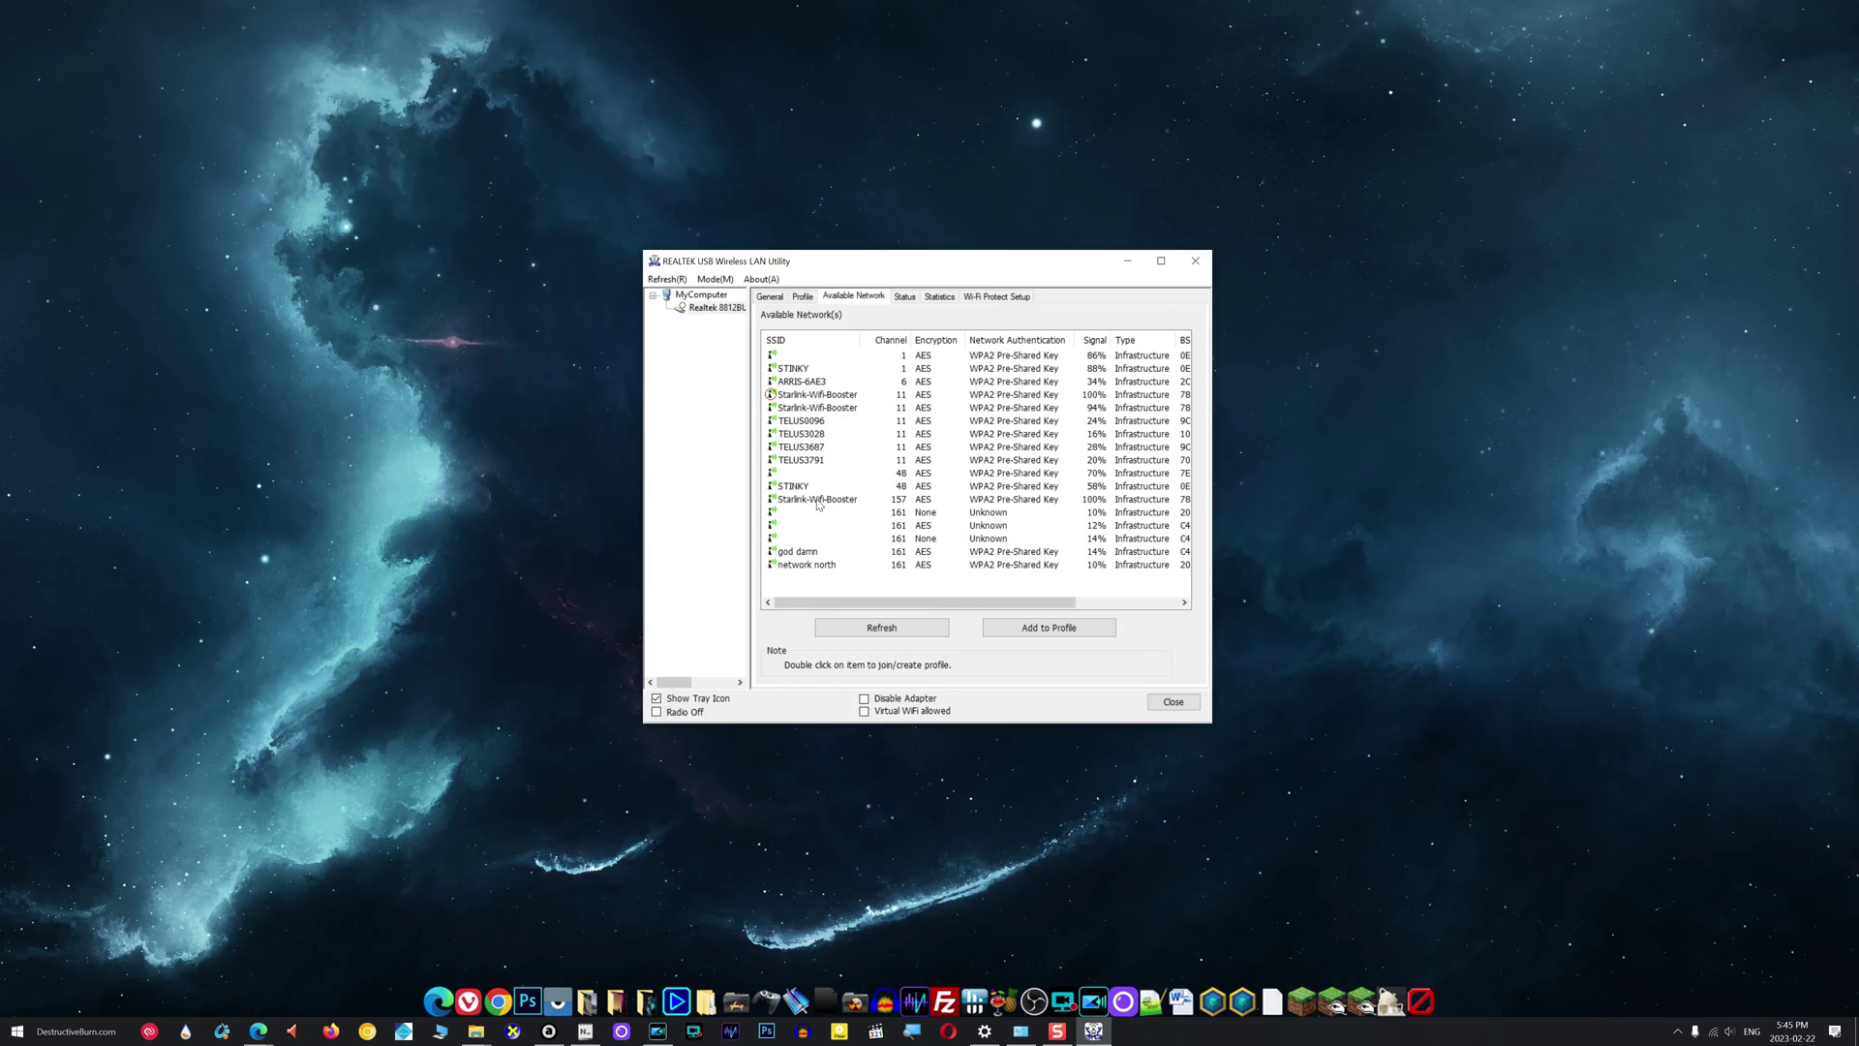
double_click(816, 501)
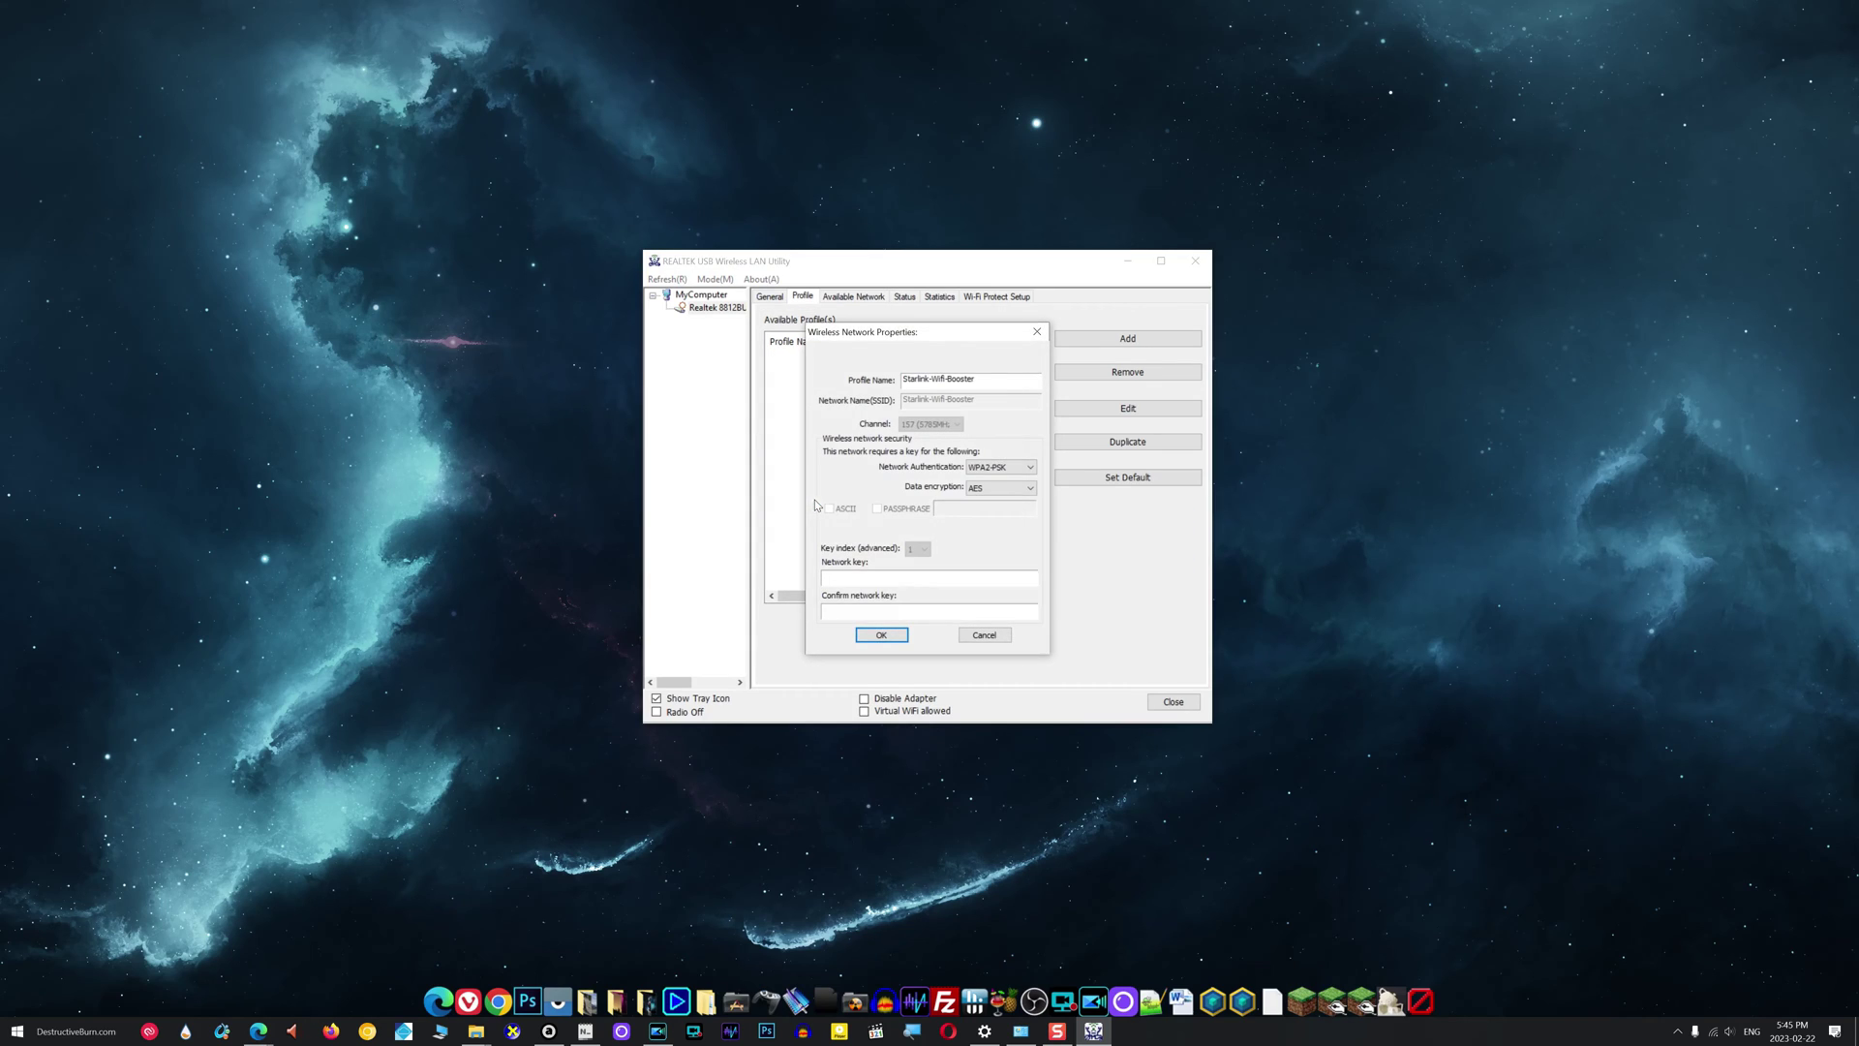